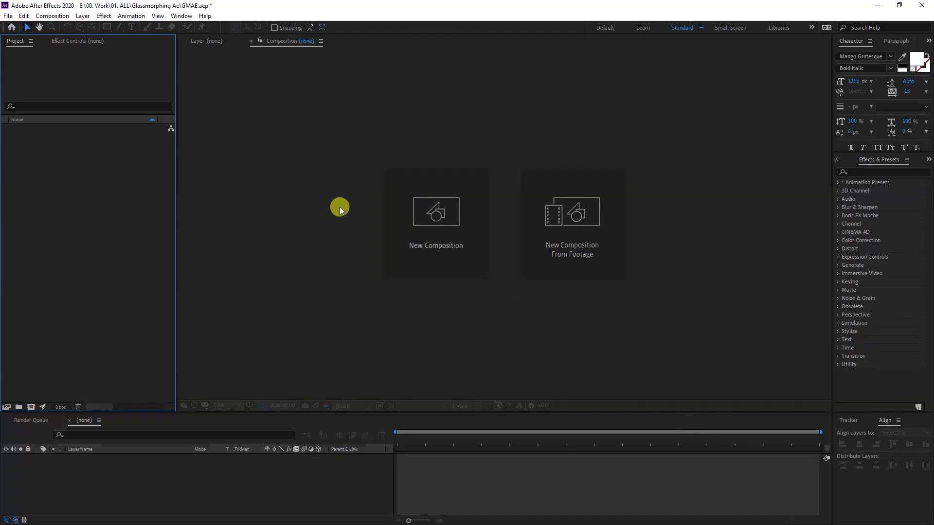
# - Create a 1920 x 1080 composition named Background at 30 frames per second with an 8-second duration
pyautogui.click(451, 216)
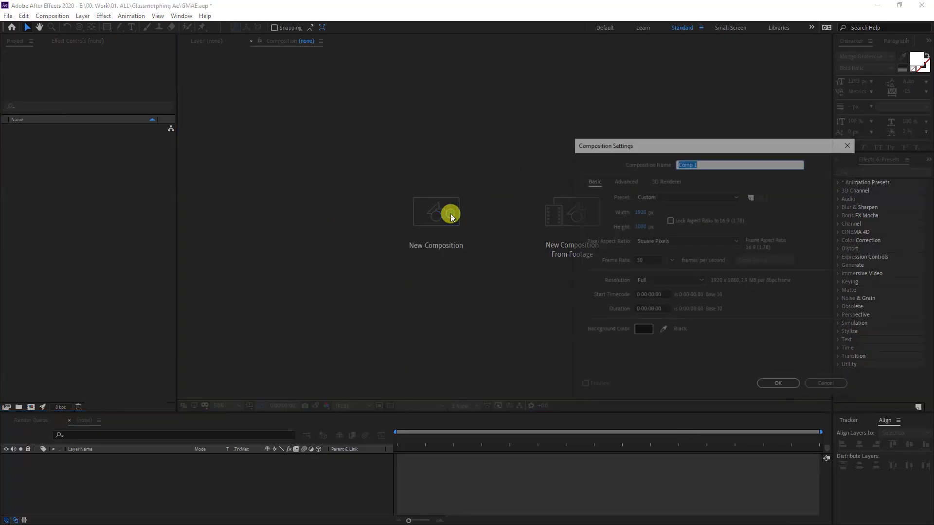
pyautogui.write('B')
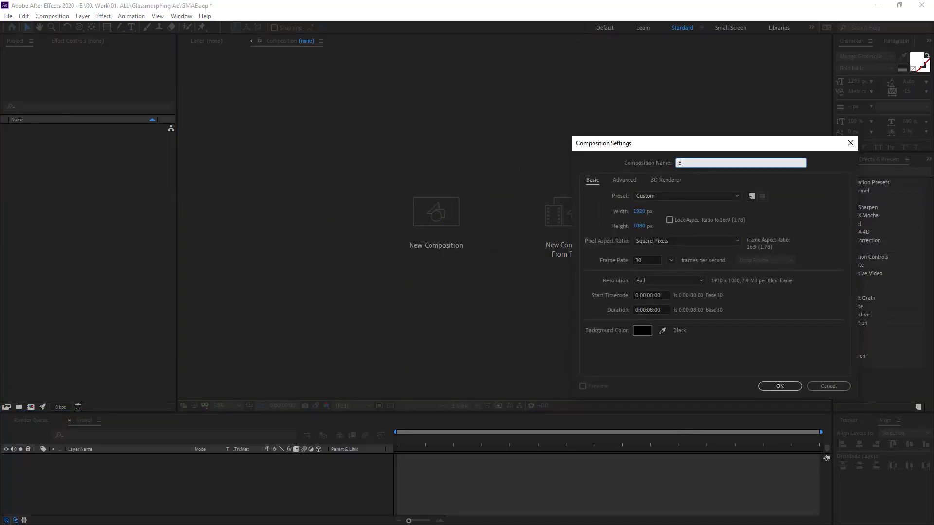
pyautogui.write('ackground')
pyautogui.click(648, 261)
pyautogui.click(655, 309)
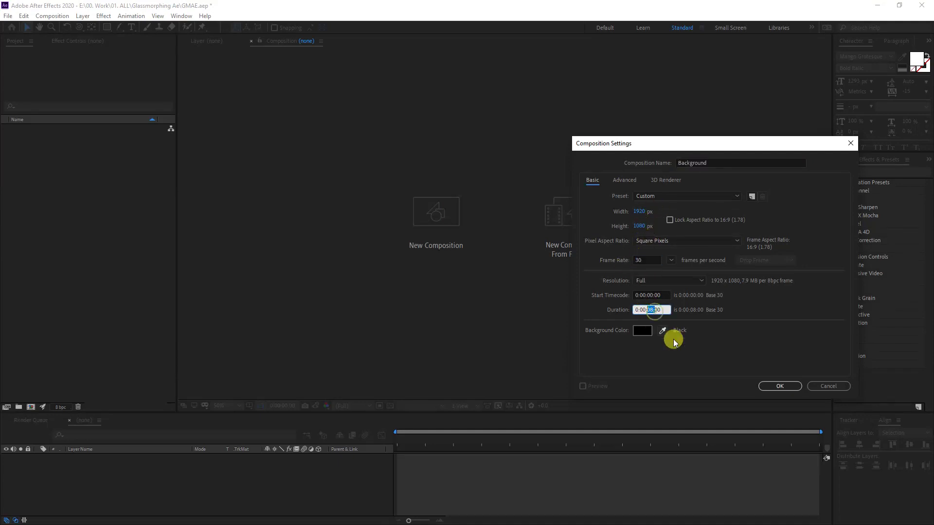
pyautogui.click(780, 386)
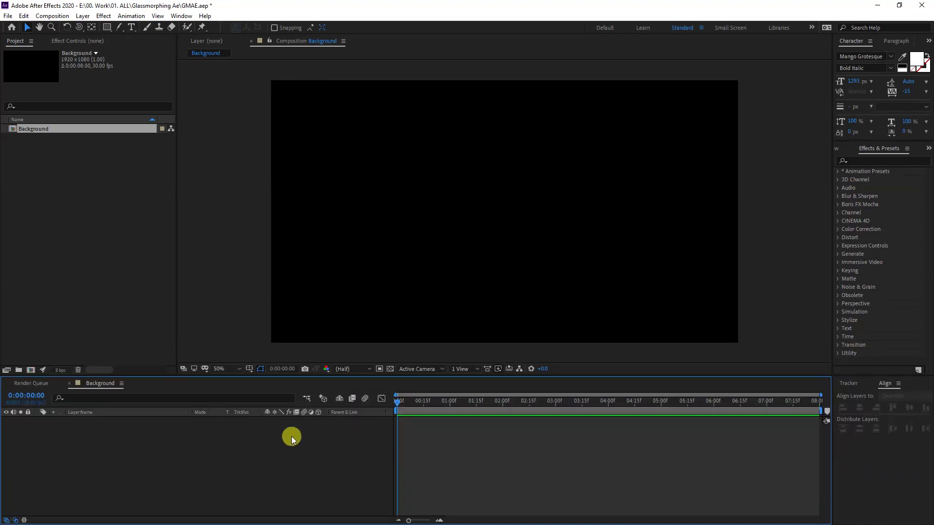
# - Add a composition-sized deep red solid named Sphere to the Background composition
pyautogui.rightClick(265, 453)
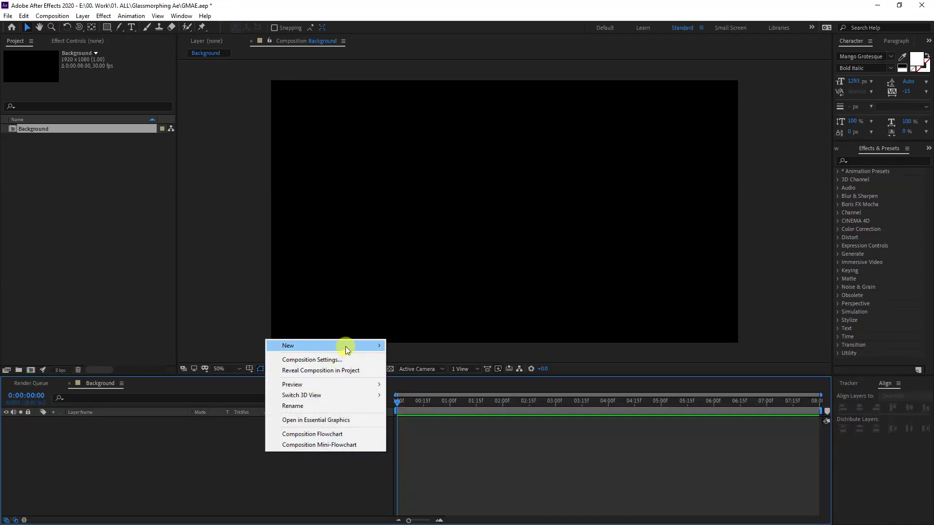
pyautogui.moveTo(348, 346)
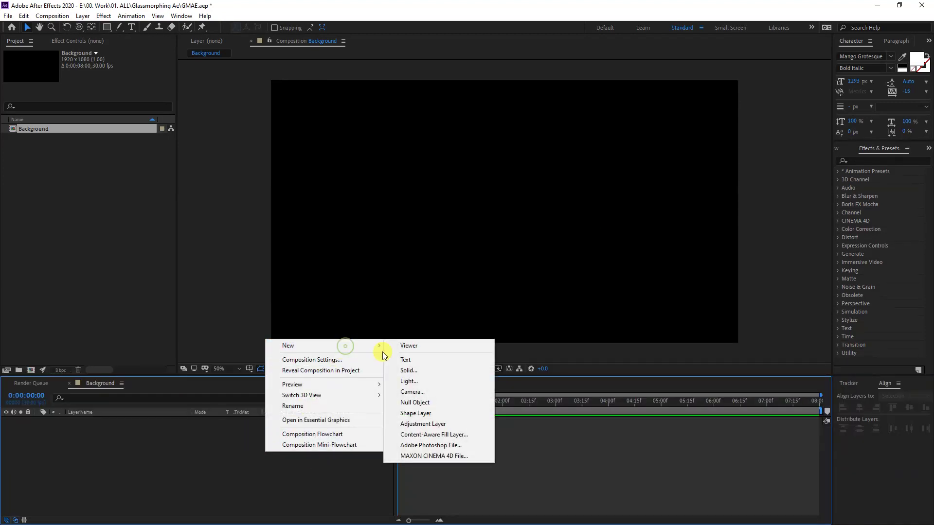
pyautogui.click(421, 370)
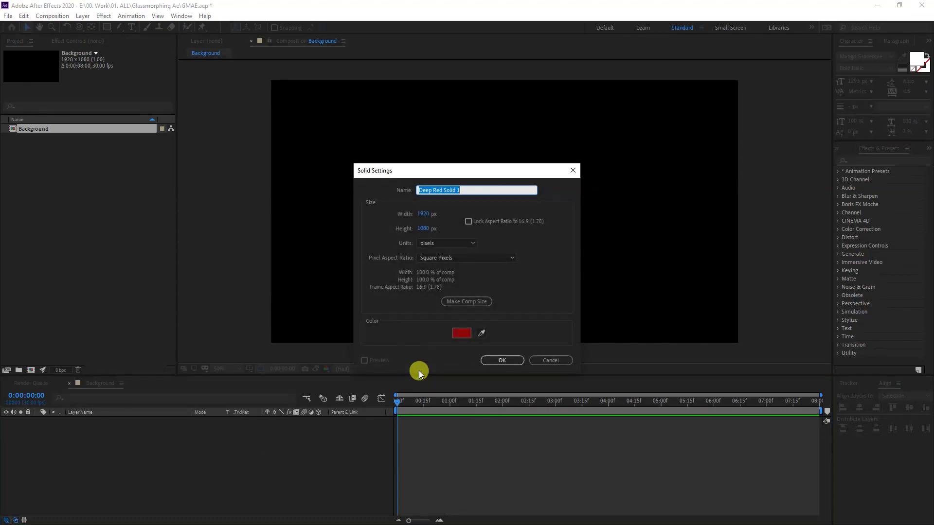
pyautogui.write('Sphere')
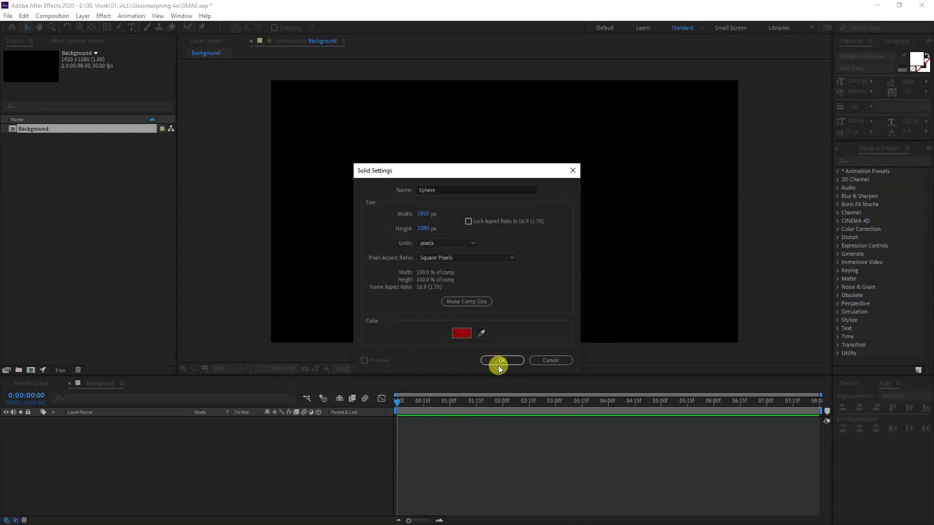
pyautogui.click(500, 364)
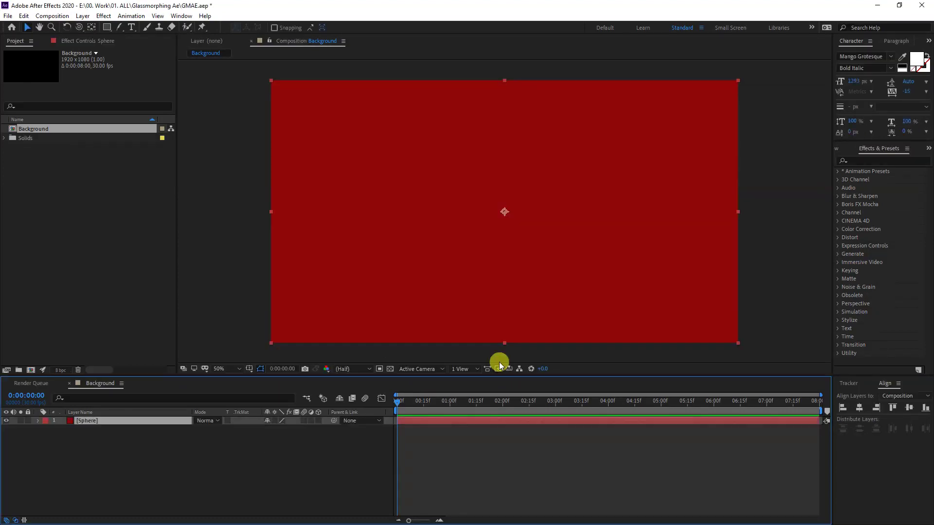
# - Find the CC Sphere effect and apply it to the Sphere layer
pyautogui.click(860, 162)
pyautogui.write('sphere')
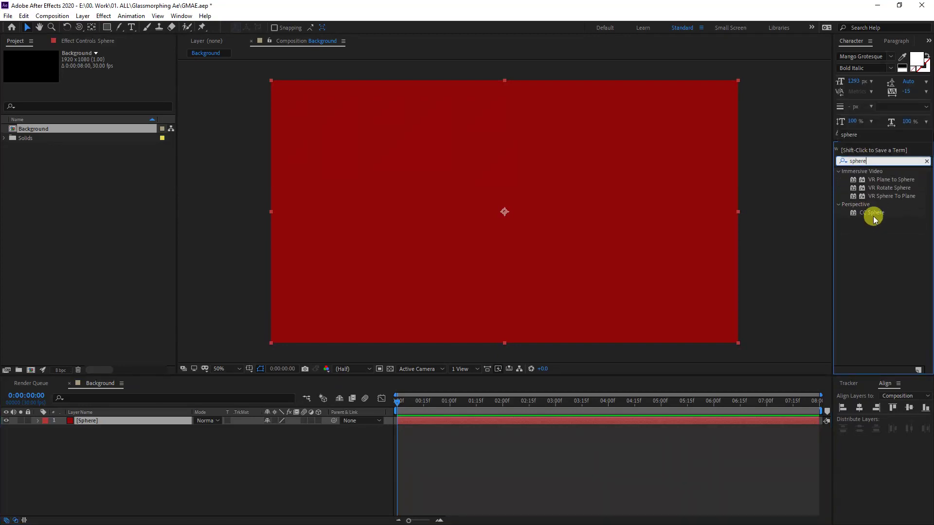
pyautogui.moveTo(875, 218); pyautogui.dragTo(460, 212)
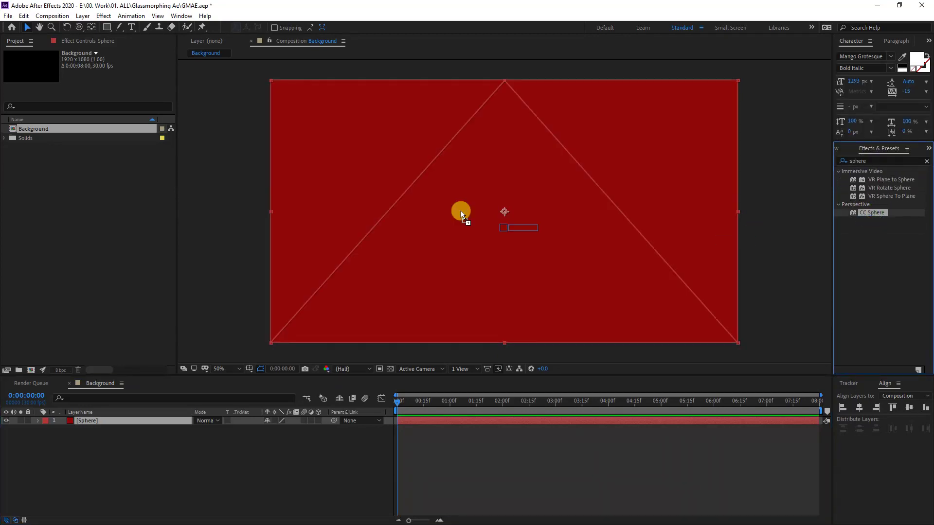
pyautogui.moveTo(512, 177); pyautogui.dragTo(504, 177)
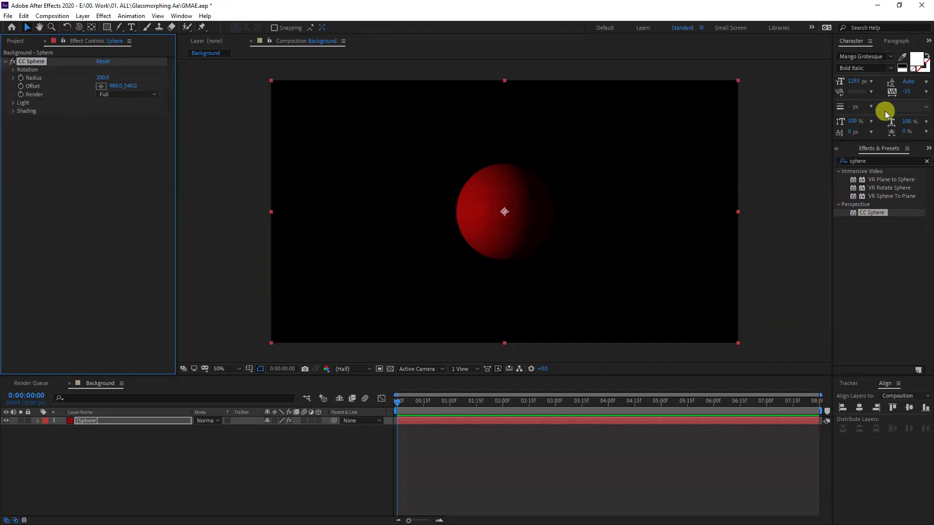
# - Apply the Fill effect to the Sphere layer and place it above CC Sphere in the effect order
pyautogui.click(873, 160)
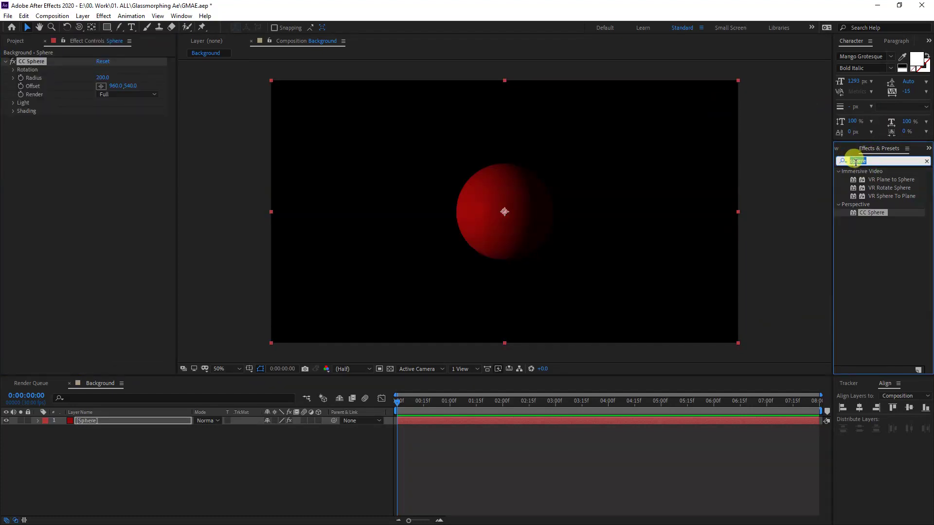
pyautogui.write('fill')
pyautogui.moveTo(871, 230); pyautogui.dragTo(514, 197)
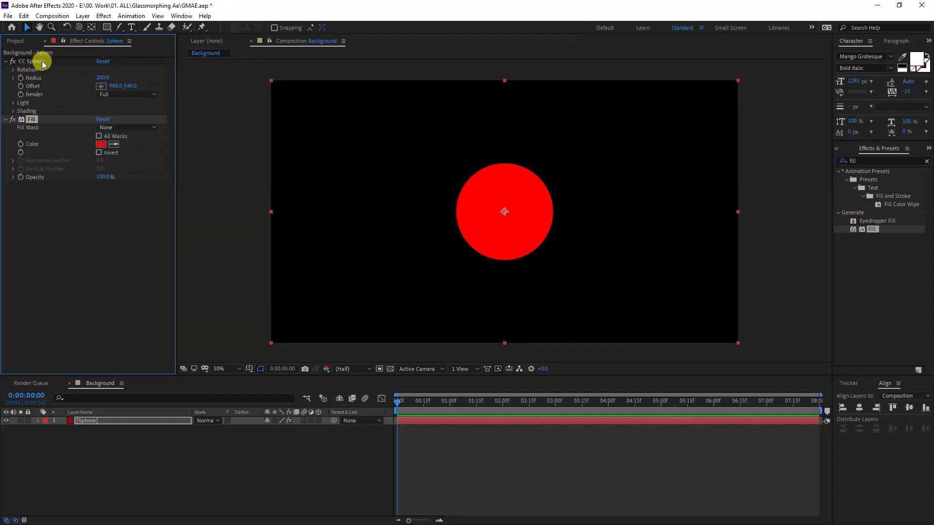
pyautogui.moveTo(34, 120)
pyautogui.mouseDown()
pyautogui.moveTo(37, 46)
pyautogui.moveTo(43, 62)
pyautogui.mouseUp()
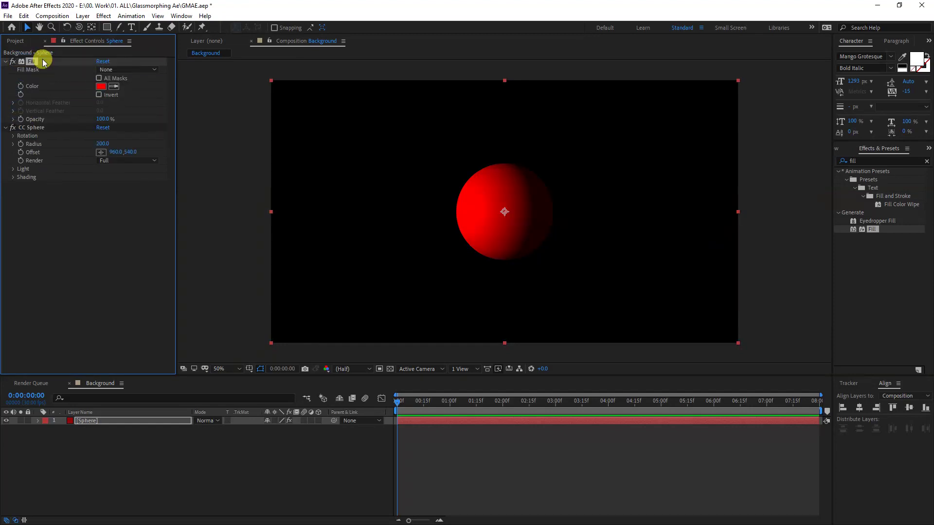
# - Set the Fill effect's colour to the darker red B50D0D
pyautogui.click(99, 86)
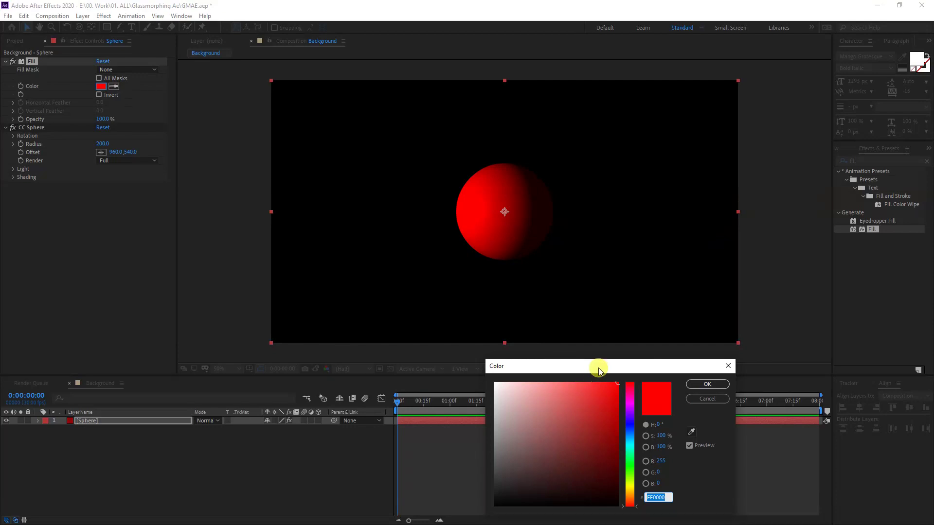
pyautogui.moveTo(598, 371); pyautogui.dragTo(665, 211)
pyautogui.click(672, 286)
pyautogui.click(767, 229)
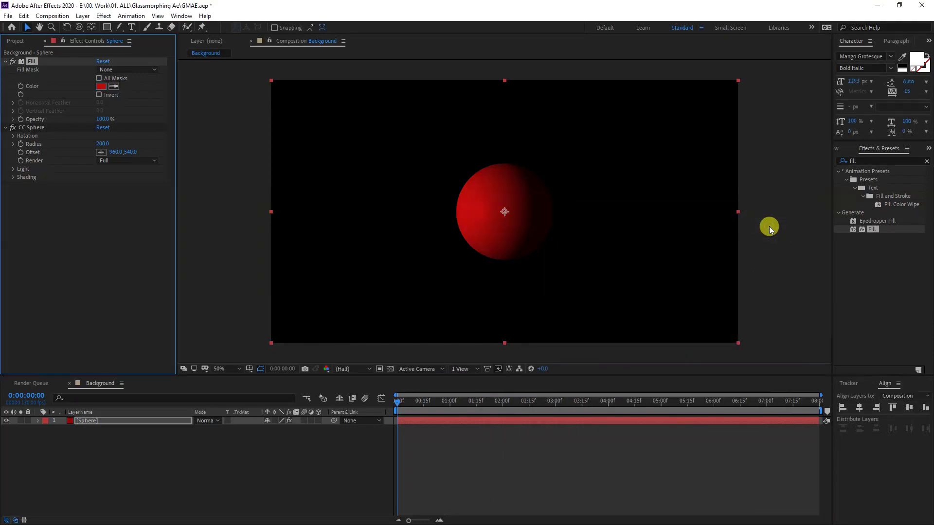
# - Set the CC Sphere light direction to 12° and the light height to 67
pyautogui.click(13, 177)
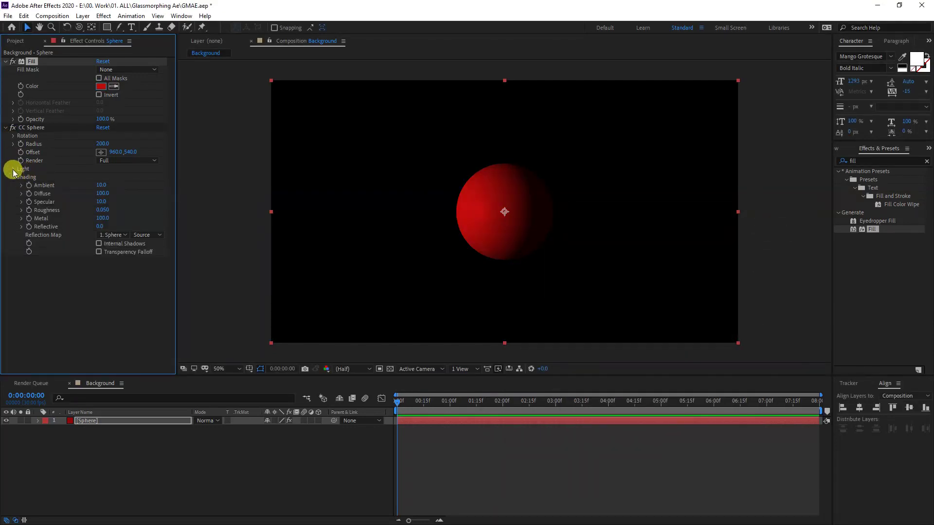
pyautogui.click(13, 171)
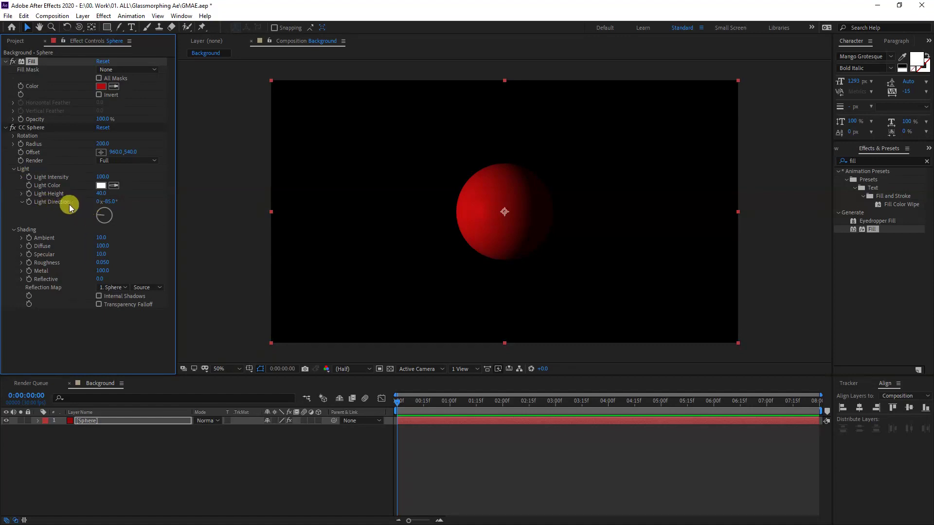
pyautogui.moveTo(101, 210); pyautogui.dragTo(107, 214)
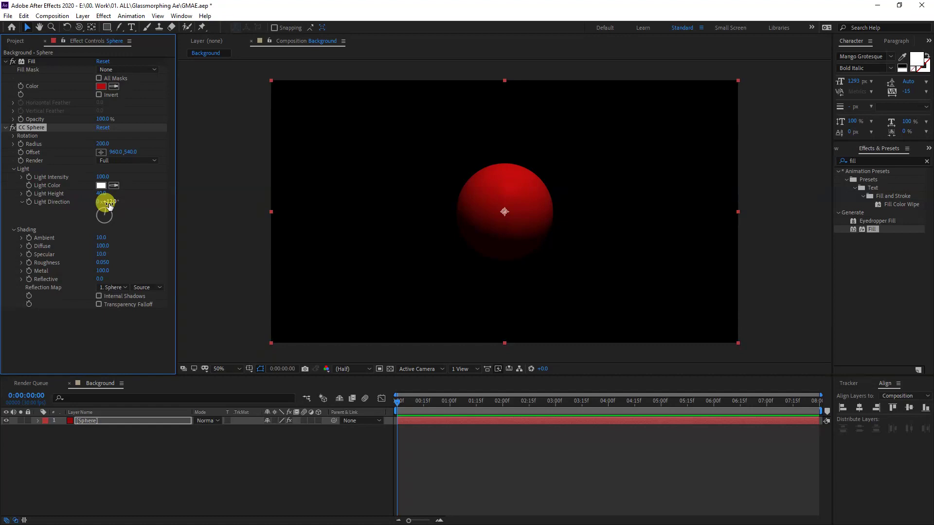
pyautogui.moveTo(101, 193)
pyautogui.mouseDown()
pyautogui.moveTo(84, 194)
pyautogui.moveTo(119, 195)
pyautogui.mouseUp()
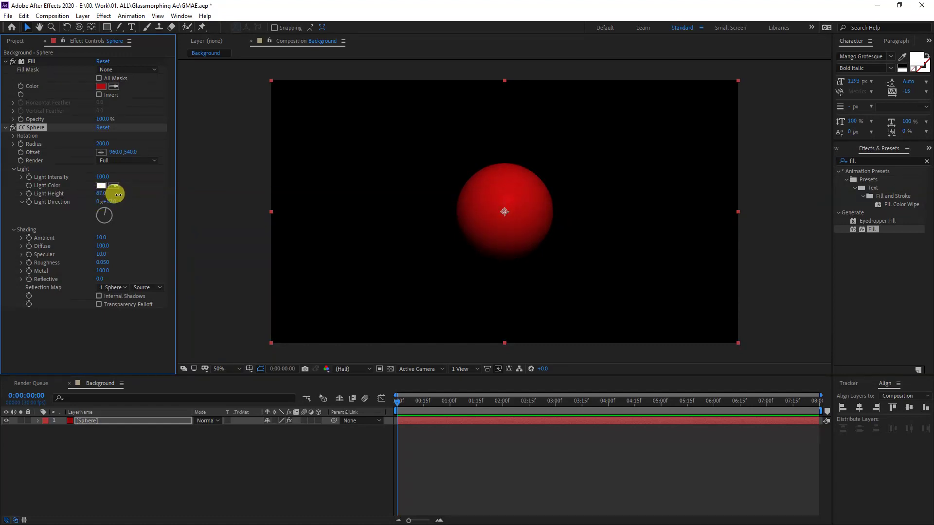
pyautogui.click(283, 304)
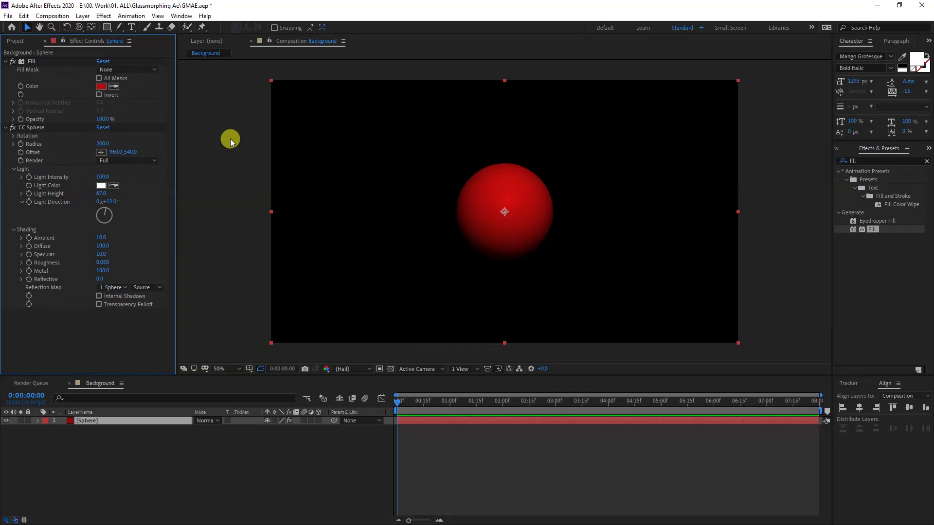
# - Enlarge the sphere to a radius of 315 and move it to the lower left of the frame
pyautogui.moveTo(100, 144); pyautogui.dragTo(152, 141)
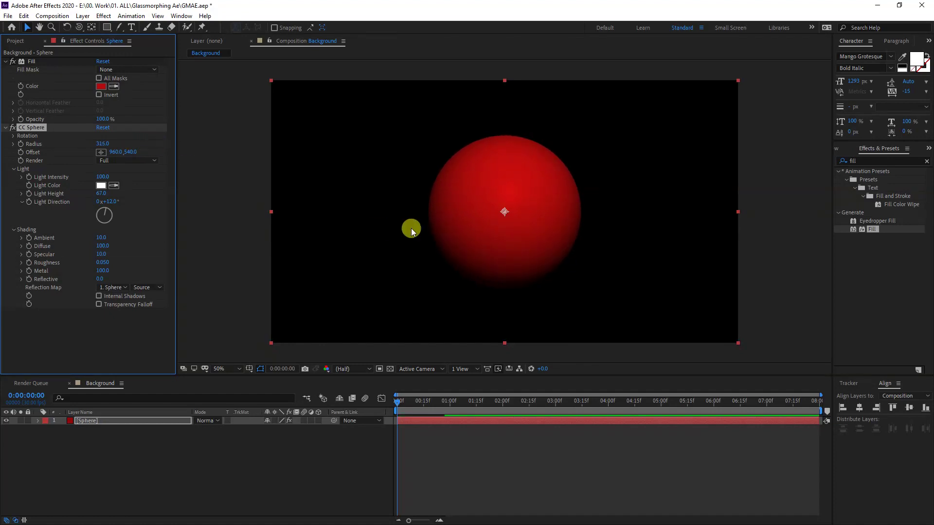
pyautogui.moveTo(522, 196); pyautogui.dragTo(390, 270)
# - Duplicate the Sphere layer and move the copy to the upper right of the frame
pyautogui.click(86, 421)
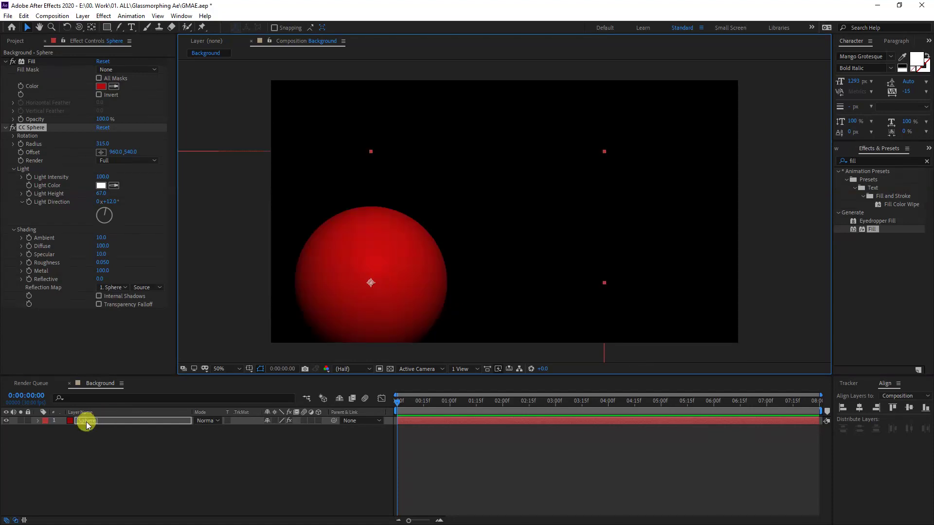
pyautogui.hotkey('ctrl', 'd')
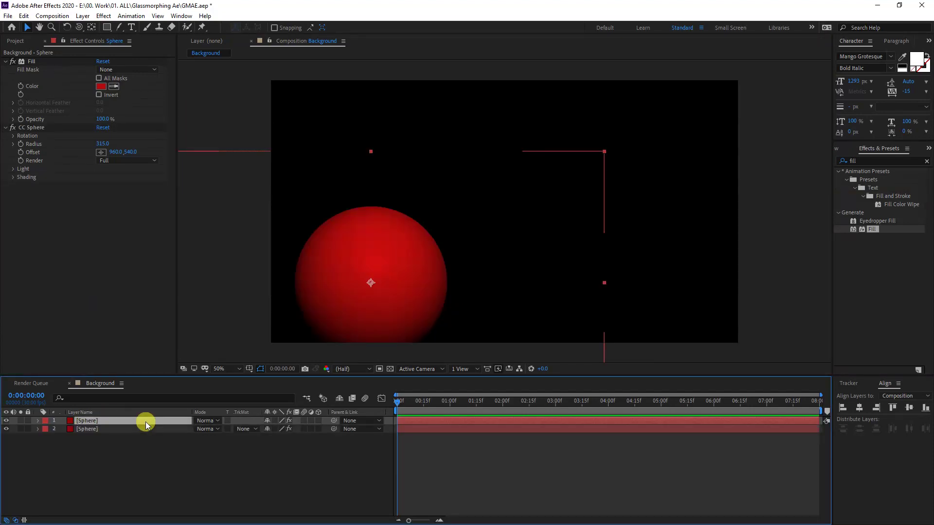
pyautogui.moveTo(360, 349); pyautogui.dragTo(601, 230)
# - Rename the duplicated sphere layer Green and the original sphere layer Red
pyautogui.rightClick(90, 421)
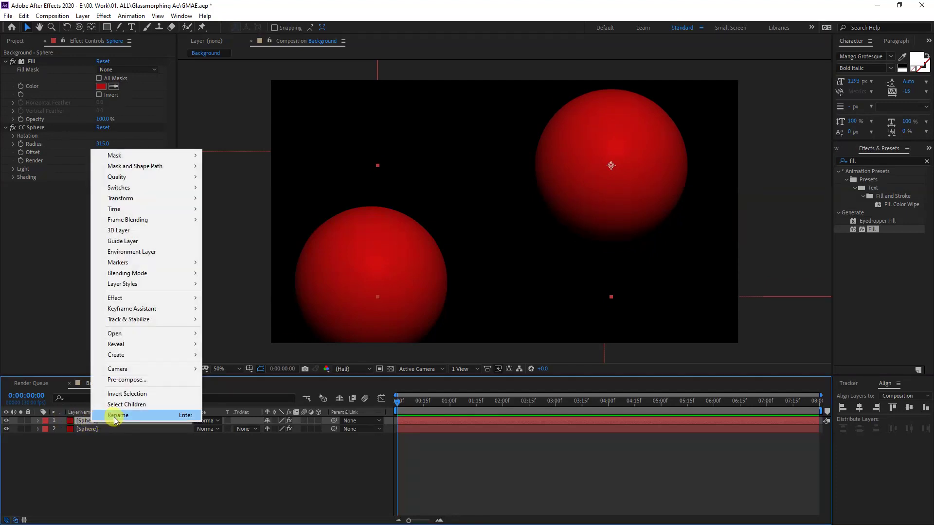
pyautogui.click(109, 415)
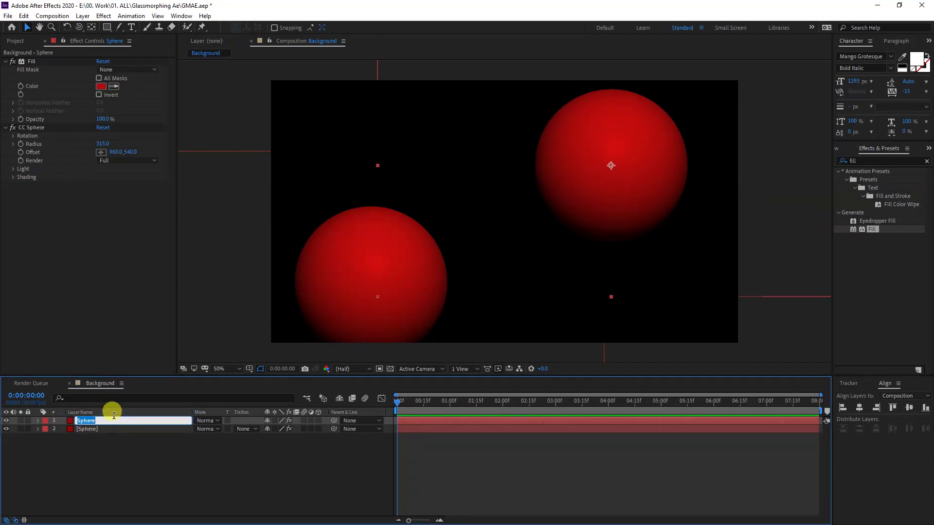
pyautogui.write('Green')
pyautogui.press('Return')
pyautogui.rightClick(98, 430)
pyautogui.click(132, 423)
pyautogui.write('Red')
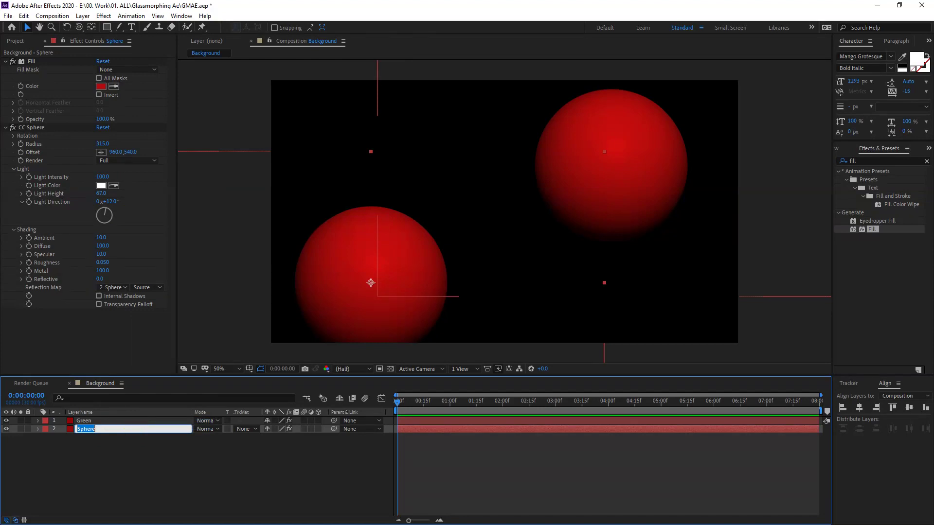
pyautogui.press('Return')
# - Change the Green layer's fill colour from red to green
pyautogui.click(100, 87)
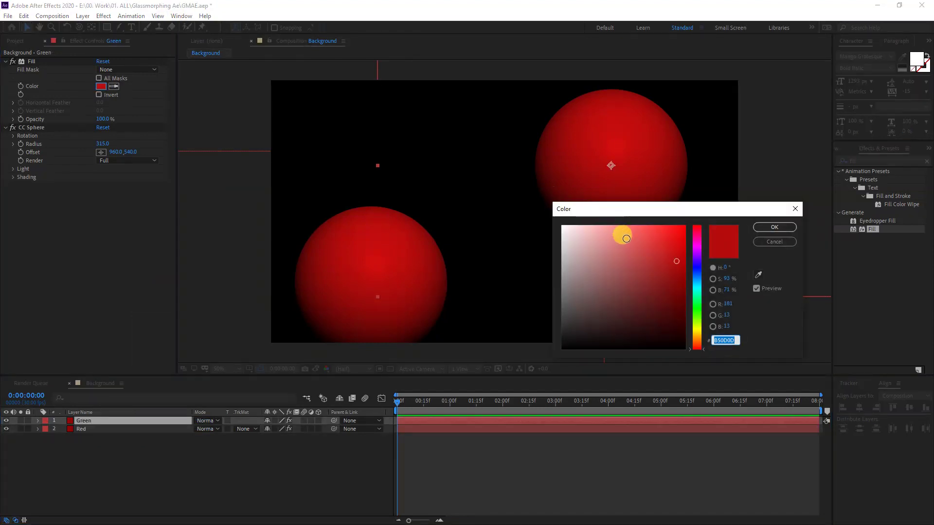
pyautogui.click(697, 309)
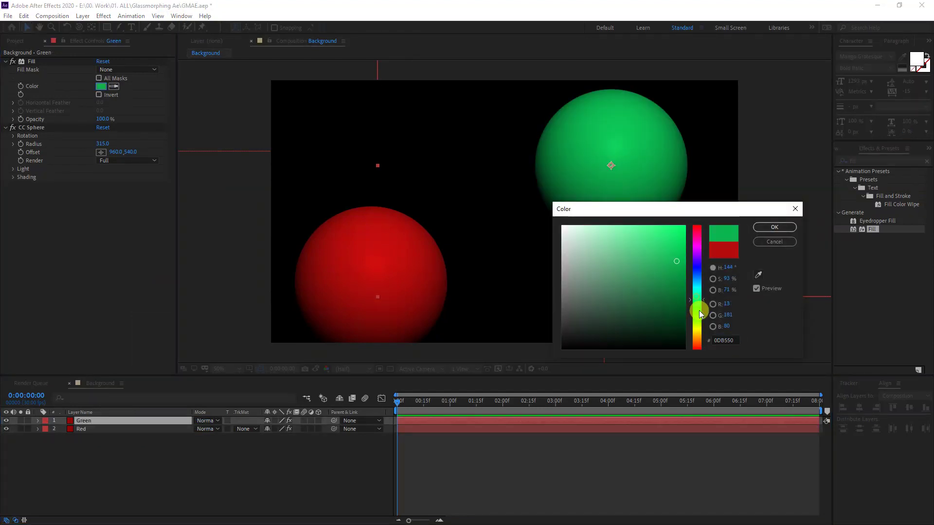
pyautogui.click(775, 228)
# - Make a yellow copy of the green sphere at the top of the frame, with its layer named Yellow
pyautogui.moveTo(636, 186); pyautogui.dragTo(461, 148)
pyautogui.hotkey('ctrl', 'd')
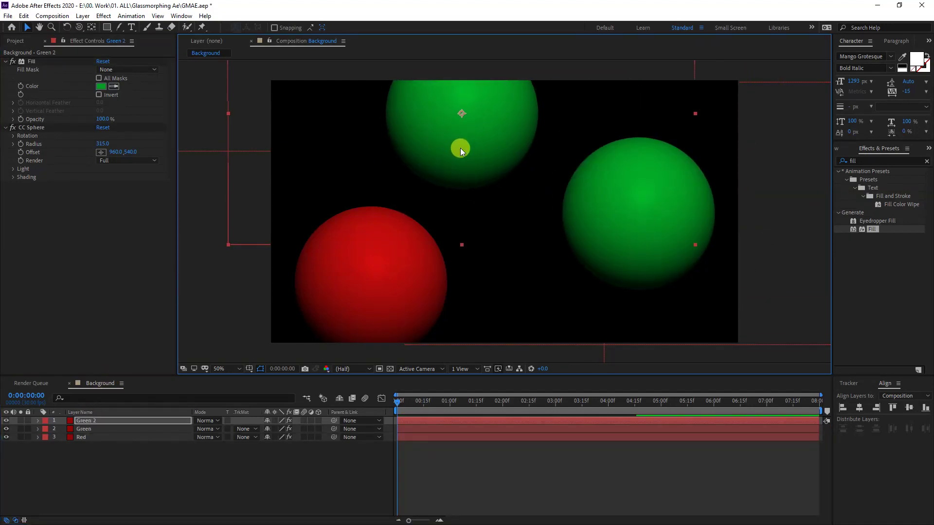
pyautogui.rightClick(90, 422)
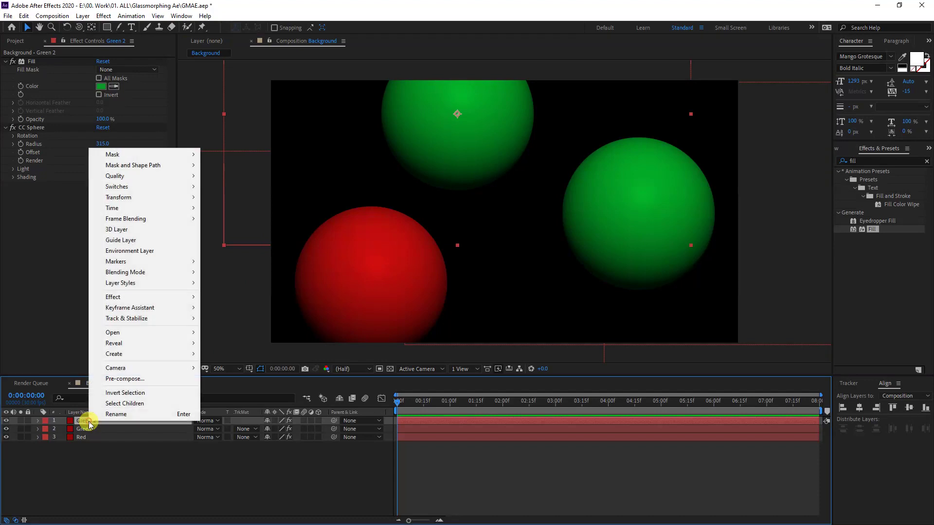
pyautogui.click(117, 415)
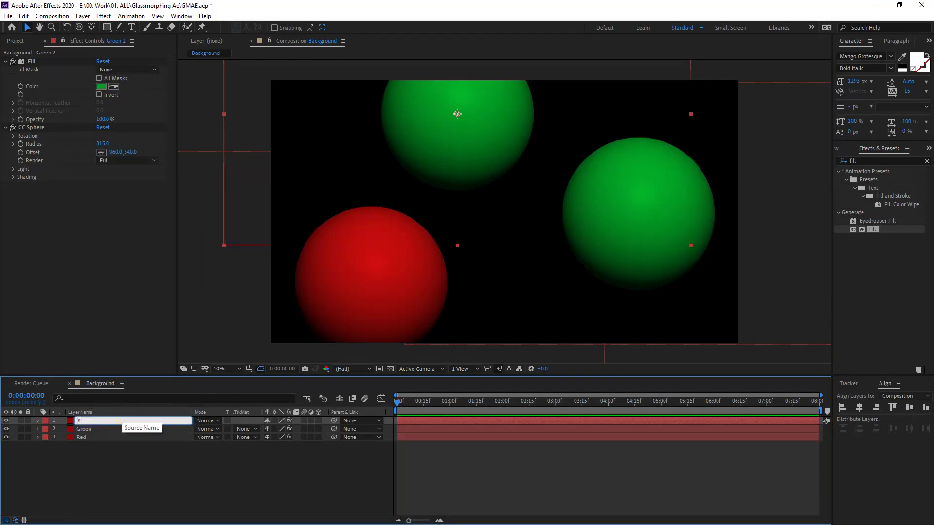
pyautogui.write('Yellow')
pyautogui.press('Return')
pyautogui.click(101, 86)
# - Make a pink copy of the green sphere at the bottom centre of the frame, with its layer named Pink
pyautogui.hotkey('ctrl', 'd')
pyautogui.moveTo(637, 214); pyautogui.dragTo(540, 330)
pyautogui.click(101, 86)
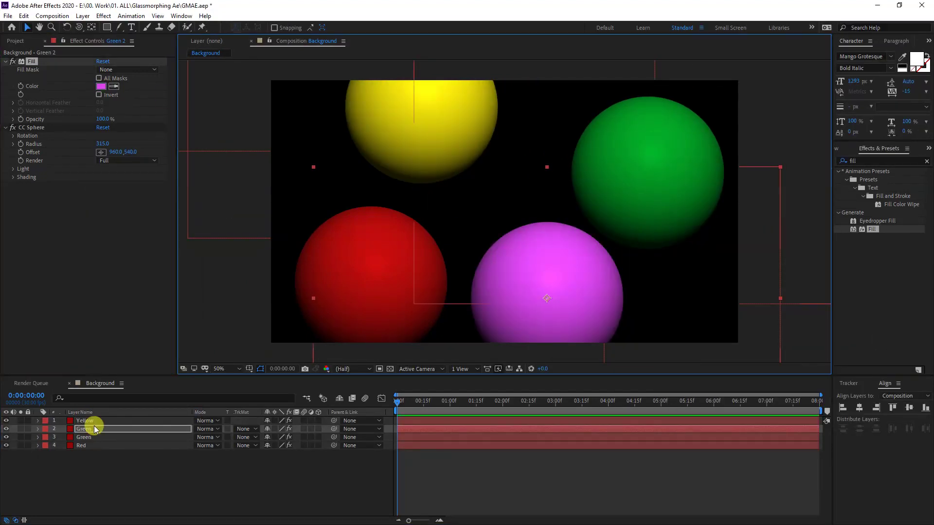
pyautogui.write('Pink')
# - Rearrange the spheres with varied sizes: a smaller yellow, a larger pink partly below the frame, and green at radius 183 in the upper right
pyautogui.moveTo(428, 112); pyautogui.dragTo(459, 100)
pyautogui.moveTo(574, 292); pyautogui.dragTo(425, 312)
pyautogui.click(112, 421)
pyautogui.click(108, 437)
pyautogui.moveTo(590, 151); pyautogui.dragTo(611, 153)
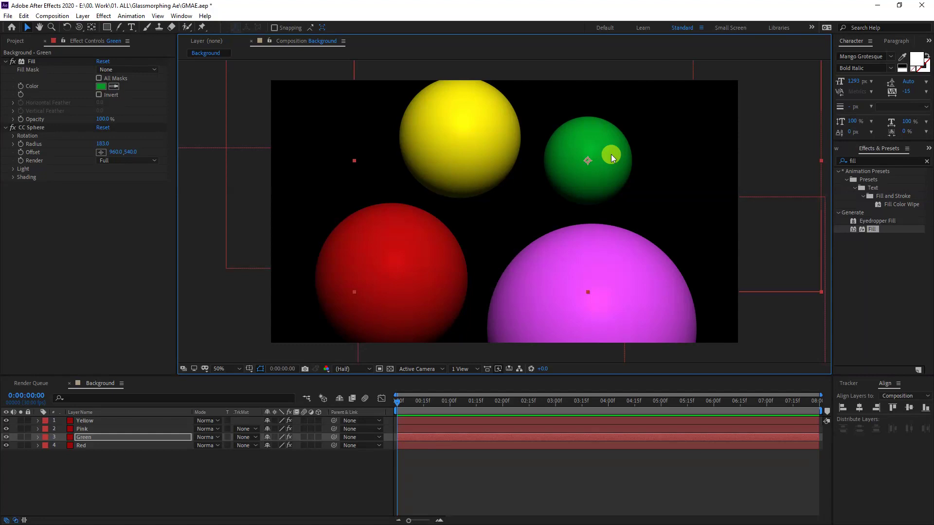
# - Set a Position keyframe on the Yellow, Pink, Green and Red layers at 0:00:00:00
pyautogui.click(210, 323)
pyautogui.moveTo(194, 489); pyautogui.dragTo(66, 396)
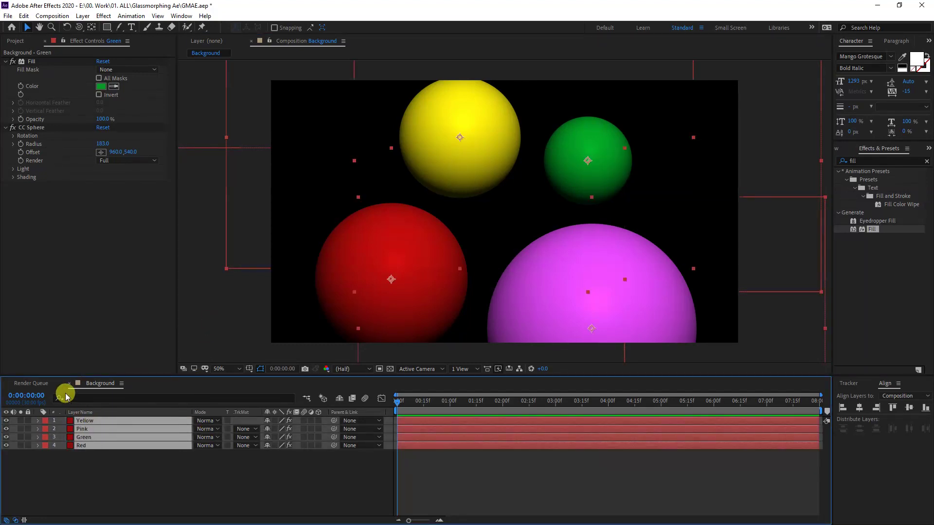
pyautogui.press('p')
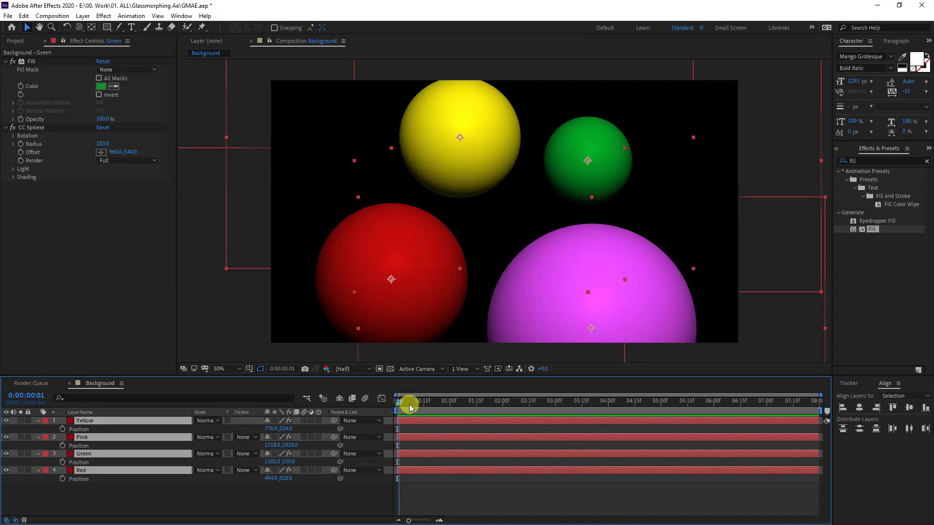
pyautogui.moveTo(410, 404); pyautogui.dragTo(386, 403)
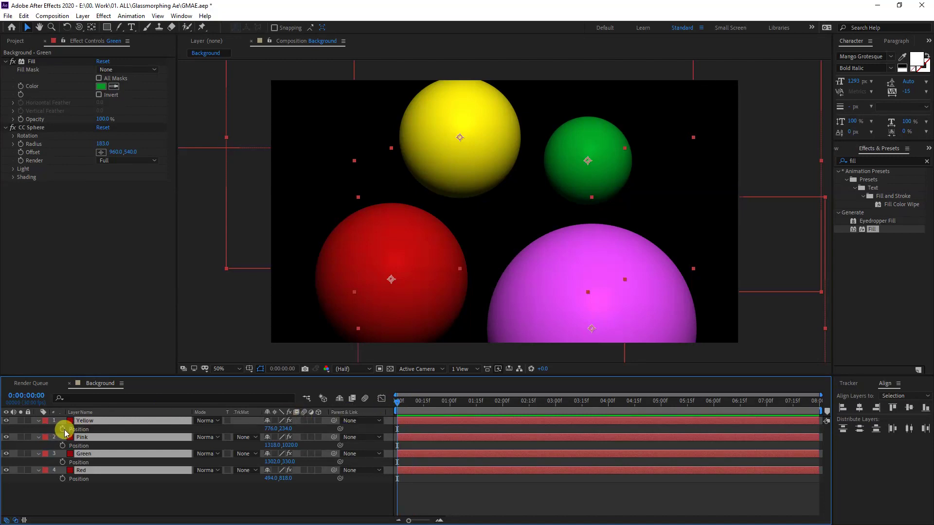
pyautogui.click(63, 430)
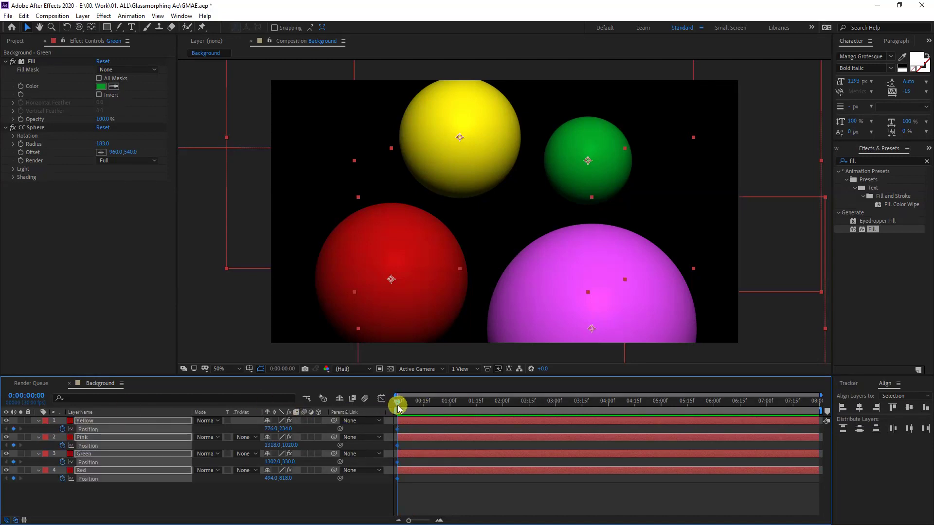
# - Keyframe all four spheres lower in the frame at 0:00:04:00 and about 79 px above their starting height at 0:00:07:29
pyautogui.moveTo(398, 408); pyautogui.dragTo(605, 414)
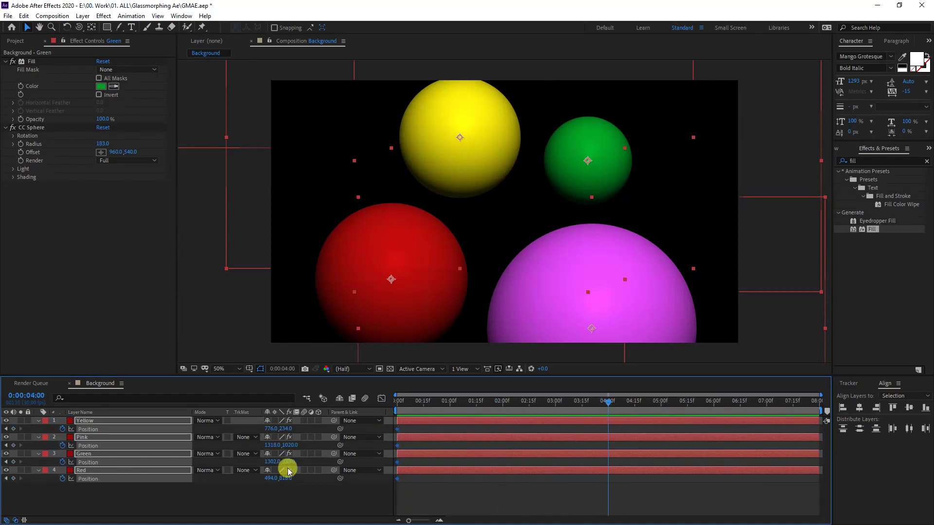
pyautogui.moveTo(288, 464); pyautogui.dragTo(377, 459)
pyautogui.click(748, 414)
pyautogui.moveTo(783, 420); pyautogui.dragTo(817, 419)
pyautogui.moveTo(286, 461); pyautogui.dragTo(152, 461)
# - Apply Easy Ease to all the Position keyframes of the four sphere layers and preview the motion
pyautogui.moveTo(819, 486); pyautogui.dragTo(397, 428)
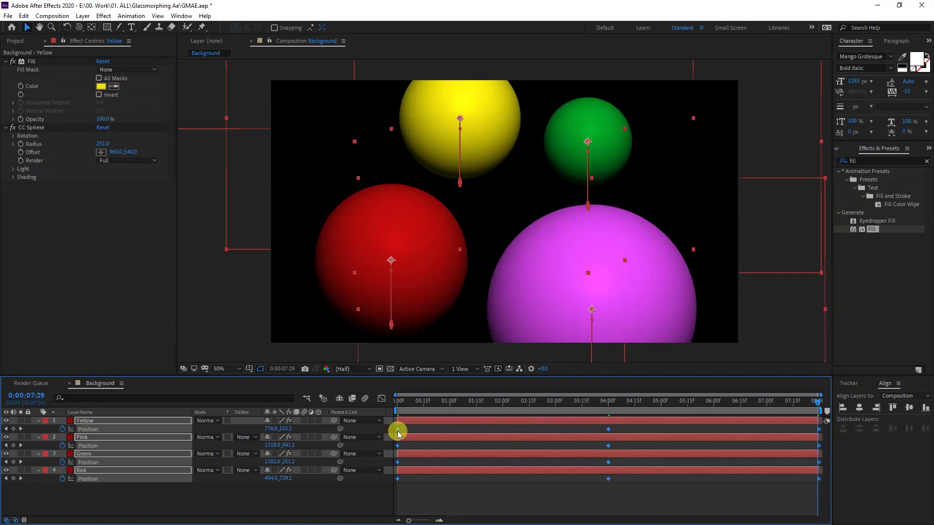
pyautogui.rightClick(398, 431)
pyautogui.moveTo(422, 424)
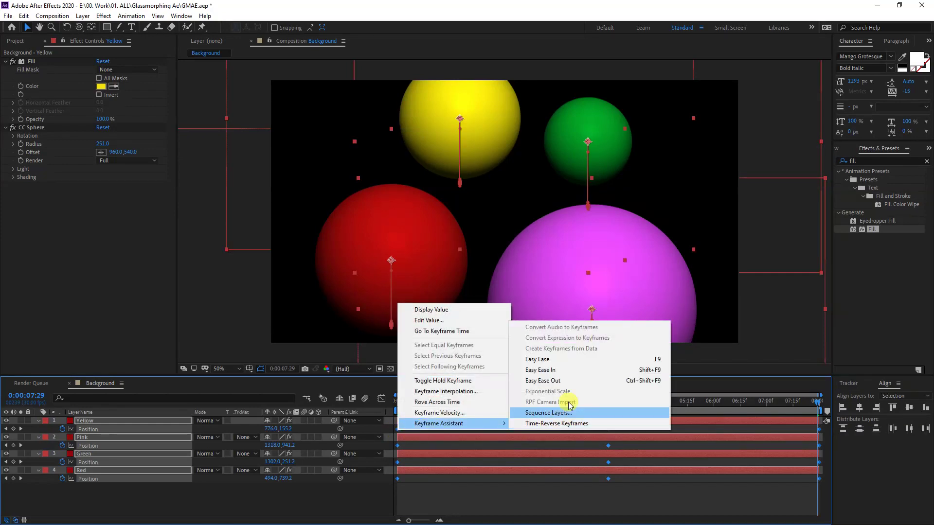
pyautogui.click(542, 364)
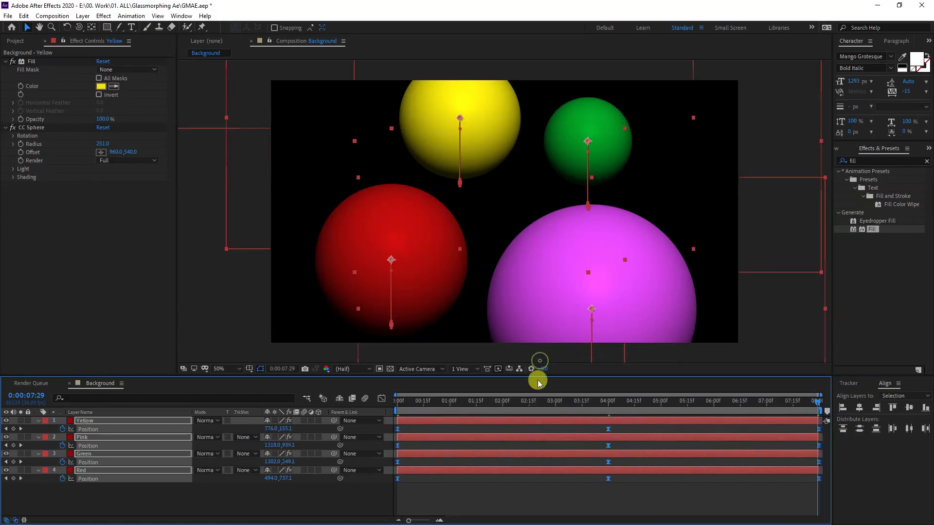
pyautogui.click(533, 493)
pyautogui.press('space')
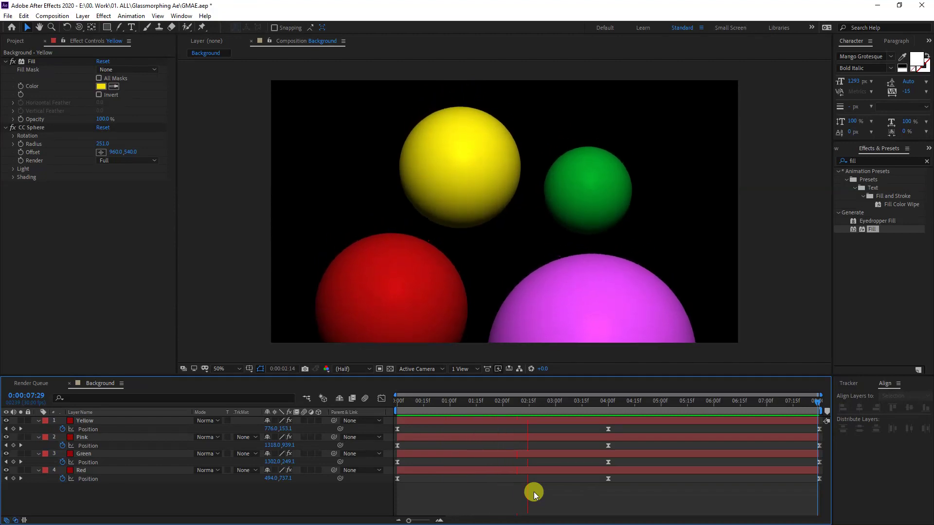
pyautogui.press('space')
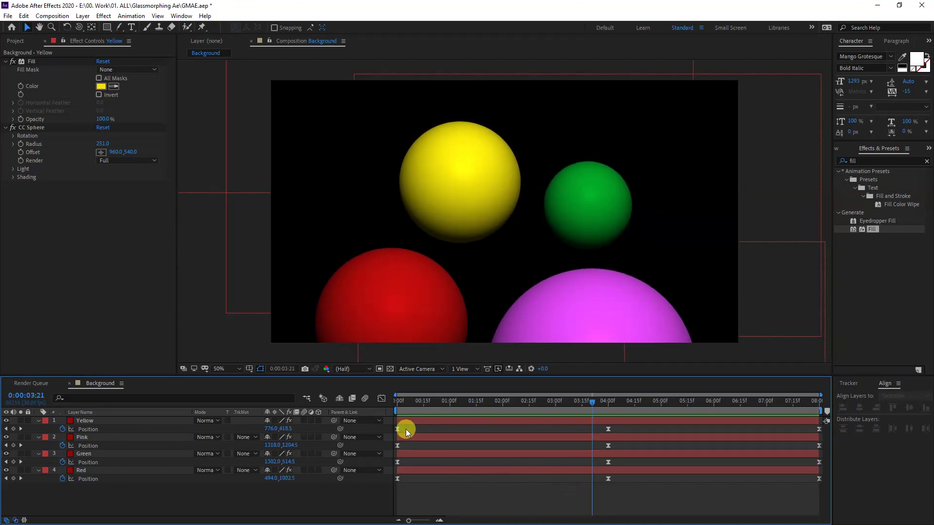
# - Shift the first and middle Position keyframes of the sphere layers to different times so their motion is staggered, and preview it
pyautogui.moveTo(398, 429); pyautogui.dragTo(409, 446)
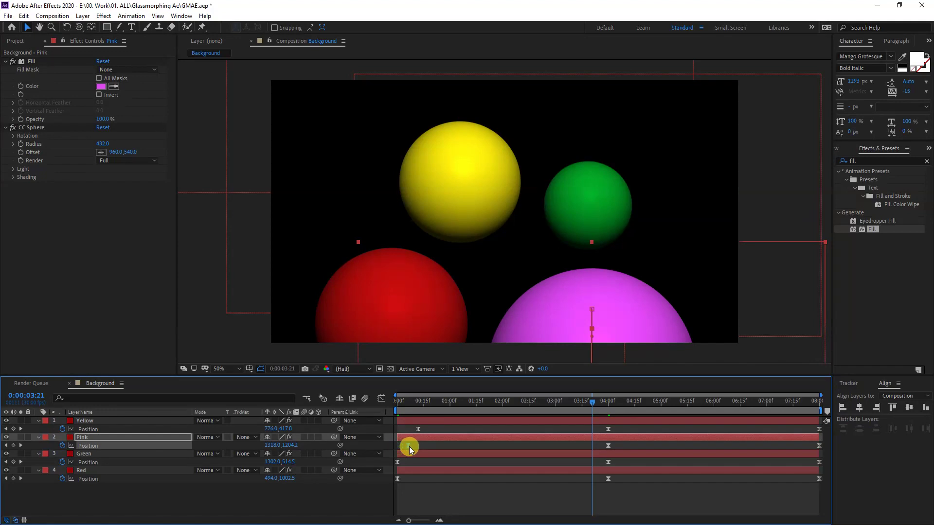
pyautogui.moveTo(399, 480); pyautogui.dragTo(450, 479)
pyautogui.moveTo(608, 429); pyautogui.dragTo(579, 446)
pyautogui.moveTo(608, 462)
pyautogui.mouseDown()
pyautogui.moveTo(622, 462)
pyautogui.moveTo(602, 479)
pyautogui.mouseUp()
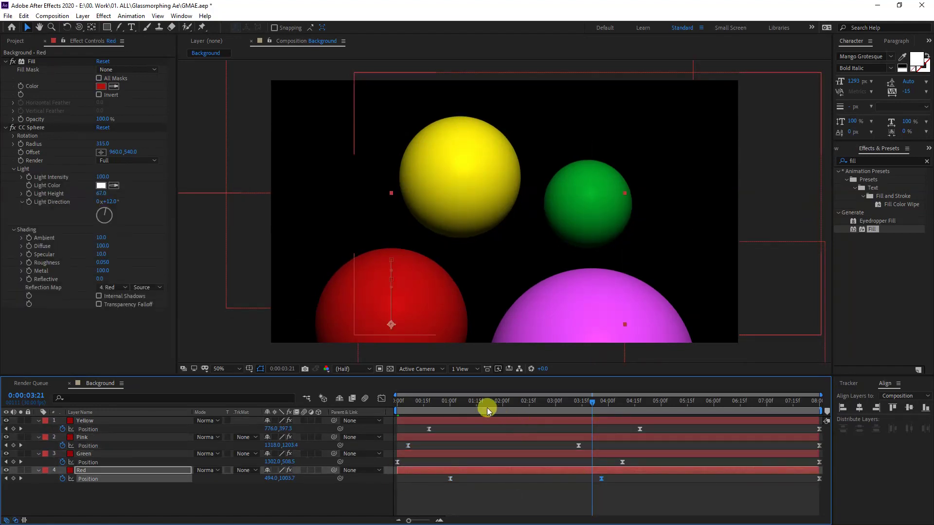
pyautogui.moveTo(487, 408); pyautogui.dragTo(398, 402)
pyautogui.press('space')
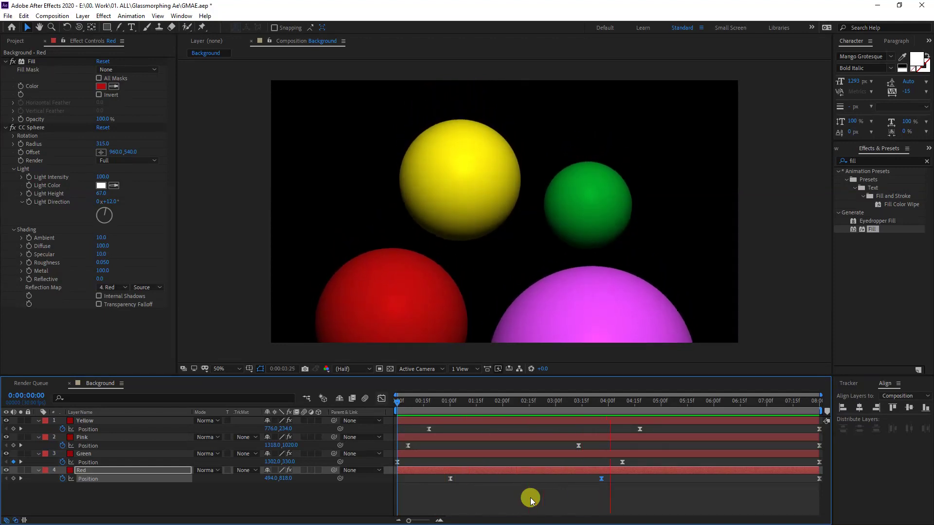
pyautogui.press('space')
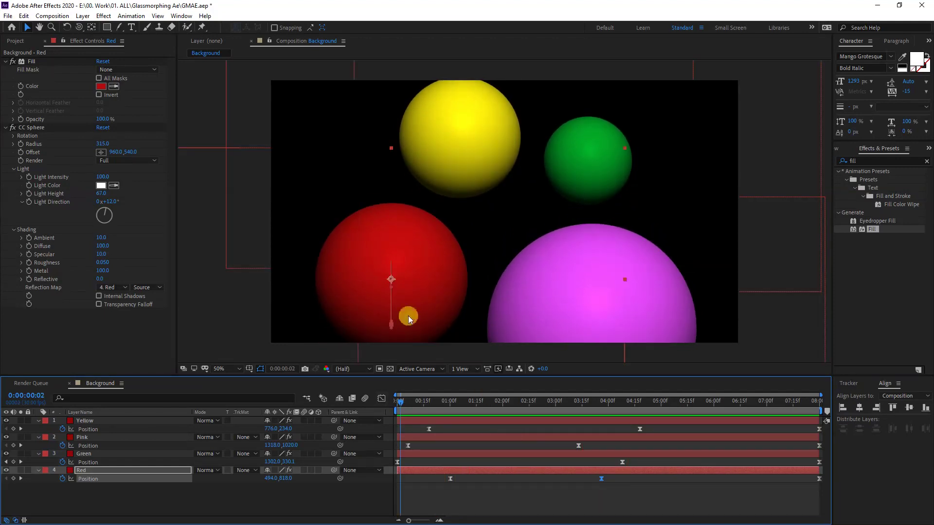
# - Create a new 1920 x 1080, 8-second composition named Glass and add the Background composition to it as a layer
pyautogui.click(22, 45)
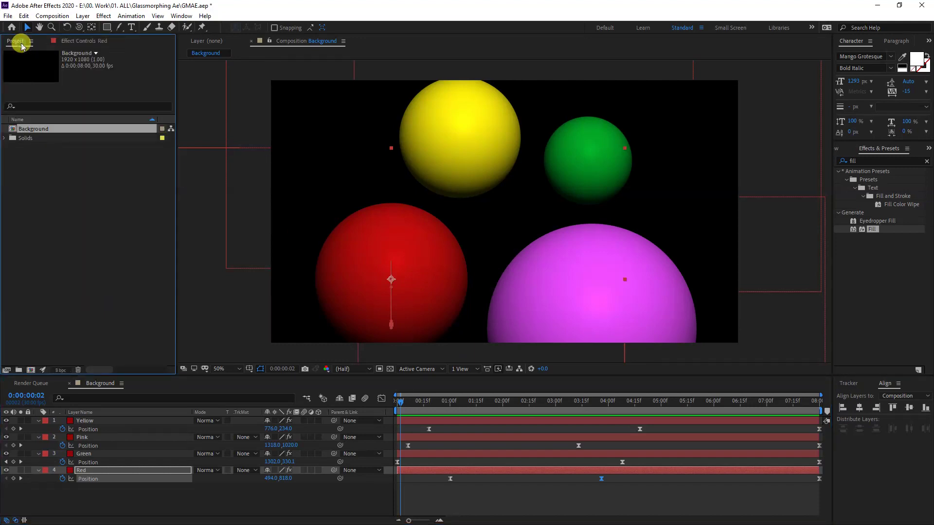
pyautogui.click(74, 166)
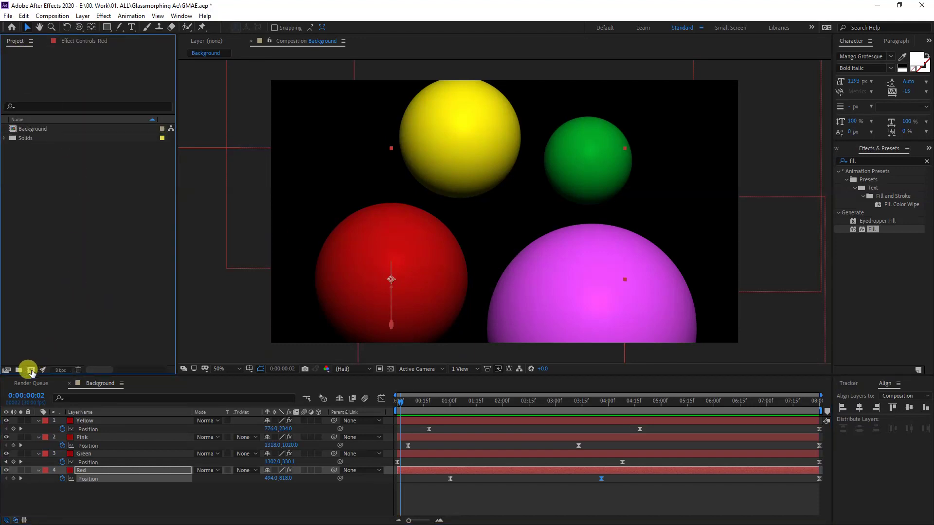
pyautogui.click(31, 371)
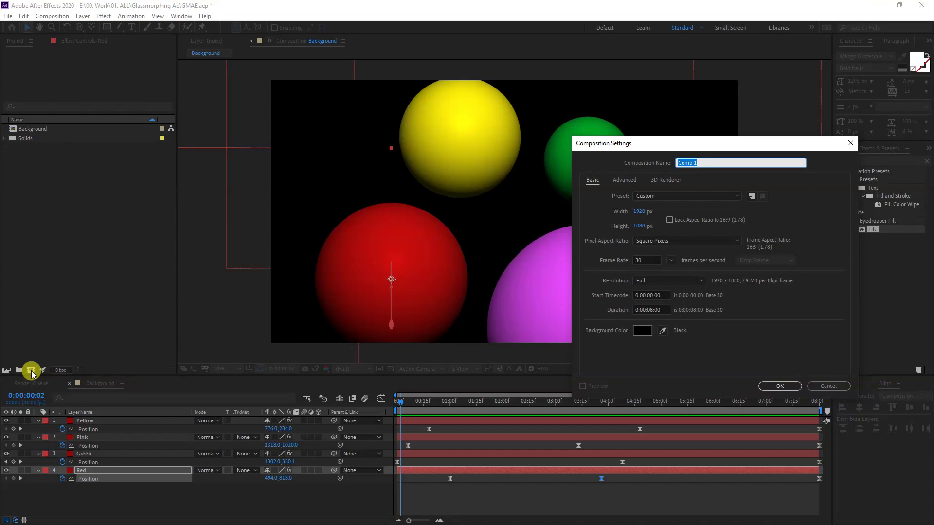
pyautogui.write('Glass')
pyautogui.click(778, 386)
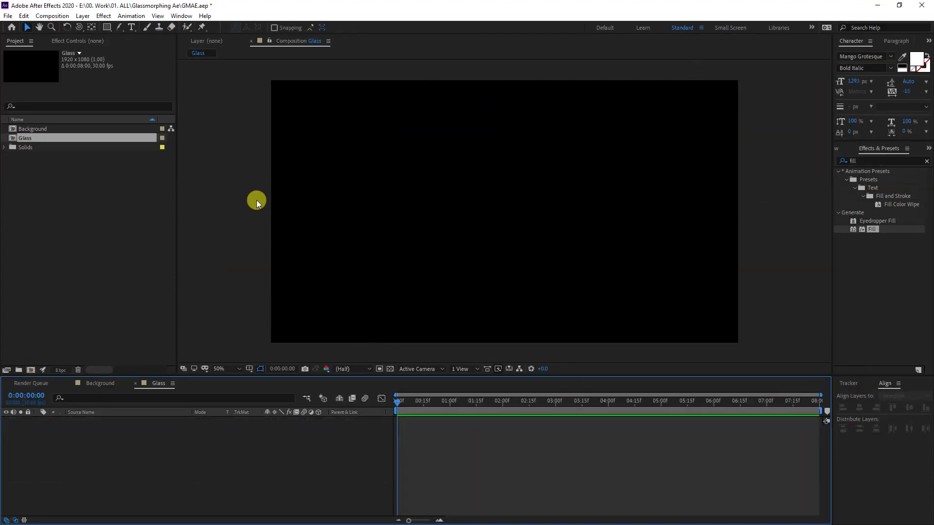
pyautogui.moveTo(51, 133); pyautogui.dragTo(167, 456)
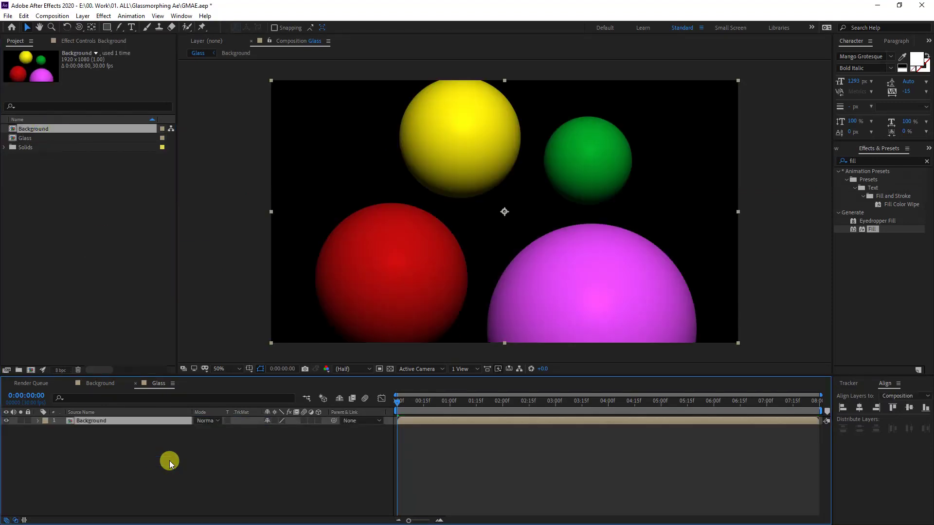
pyautogui.click(107, 28)
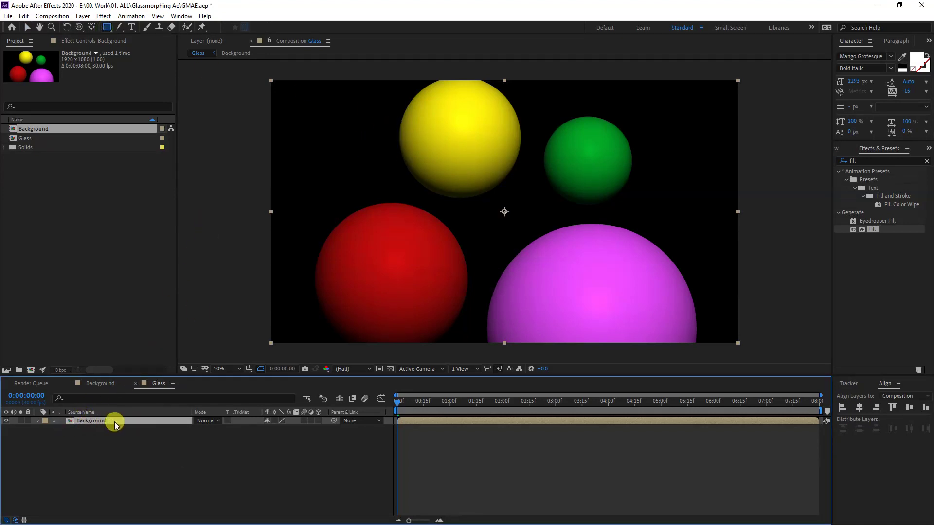
pyautogui.click(167, 442)
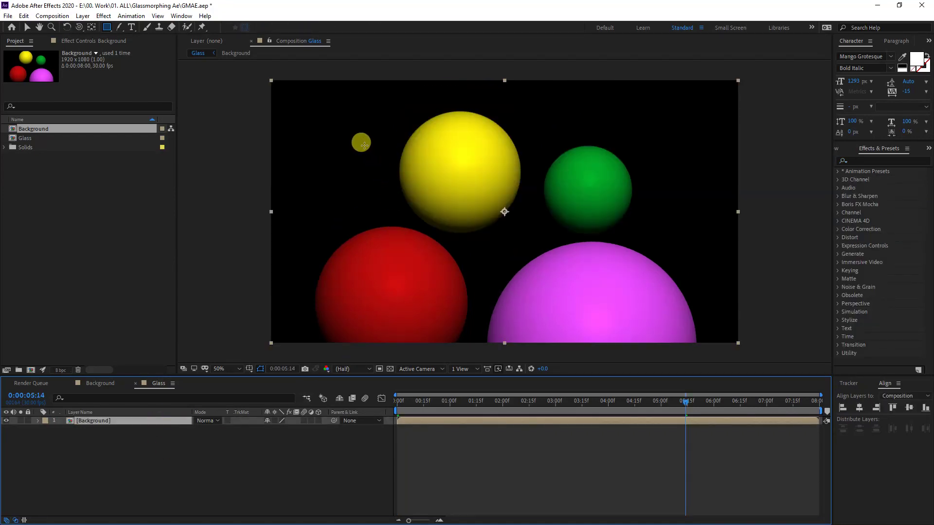
pyautogui.moveTo(364, 145); pyautogui.dragTo(640, 298)
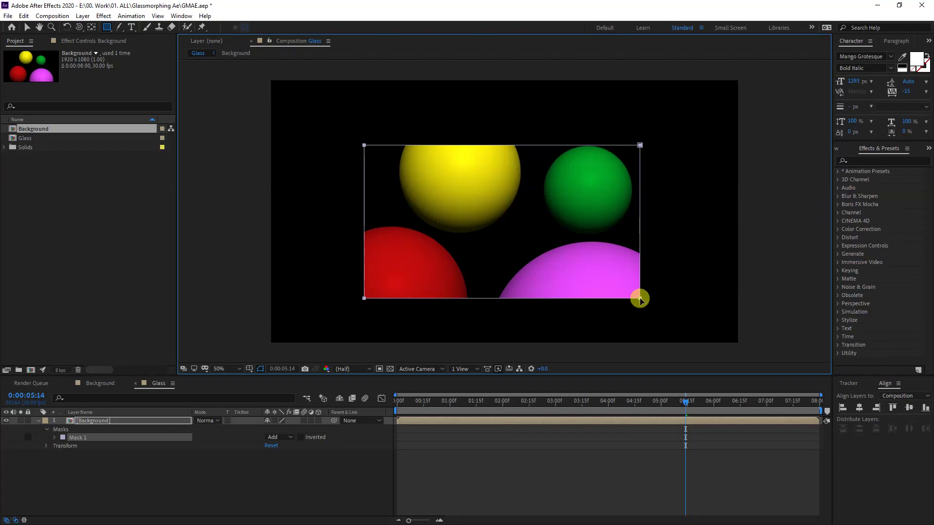
pyautogui.hotkey('ctrl', 'z')
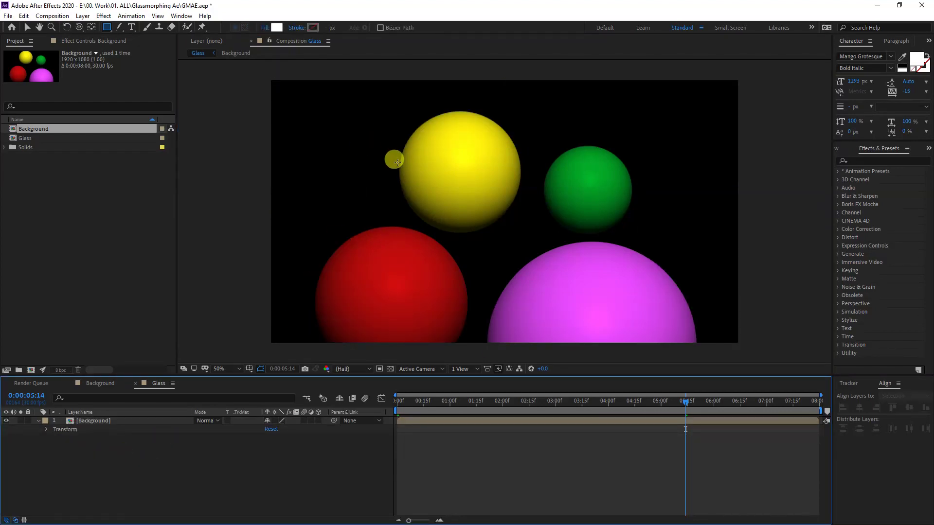
# - Draw a white rectangle shape layer of about 1174 x 668 px, centre its anchor point and align it to the composition's centre
pyautogui.moveTo(356, 133)
pyautogui.mouseDown()
pyautogui.moveTo(643, 277)
pyautogui.moveTo(651, 296)
pyautogui.moveTo(641, 295)
pyautogui.mouseUp()
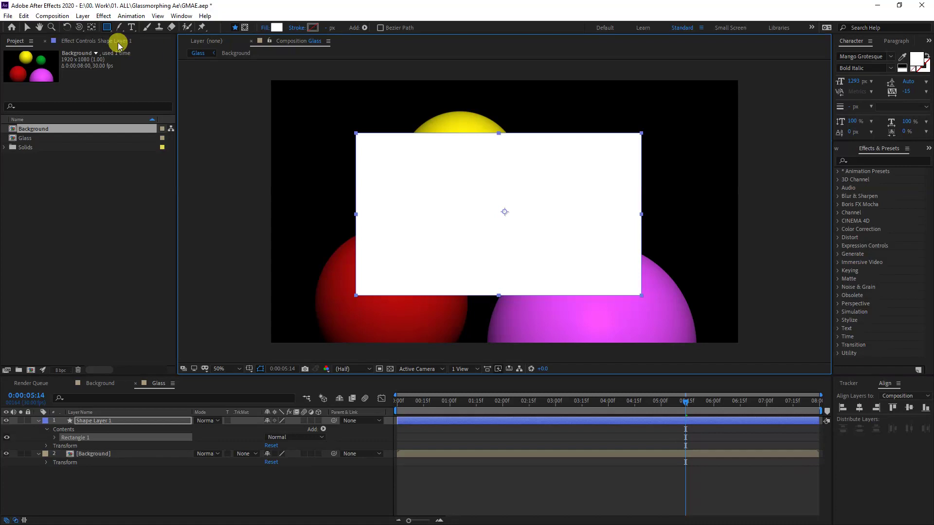
pyautogui.keyDown('ctrl'); pyautogui.doubleClick(91, 28); pyautogui.keyUp('ctrl')
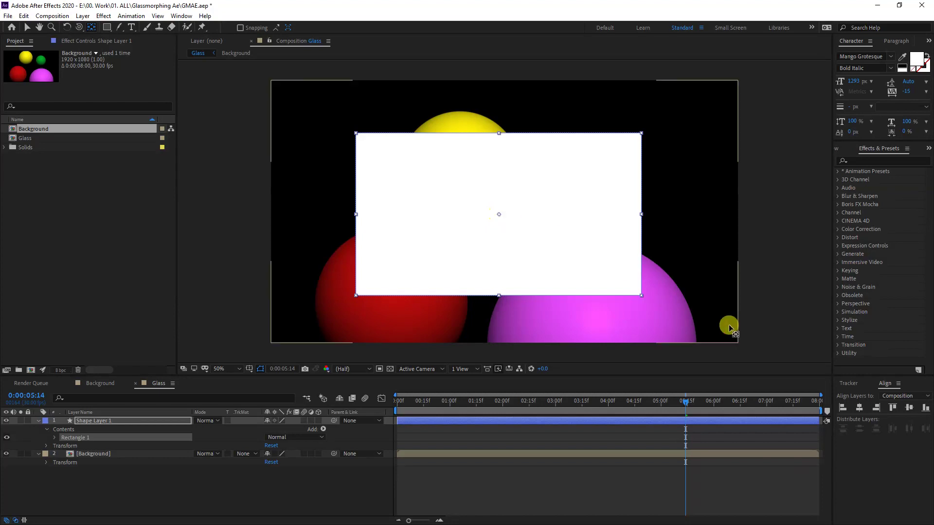
pyautogui.click(862, 409)
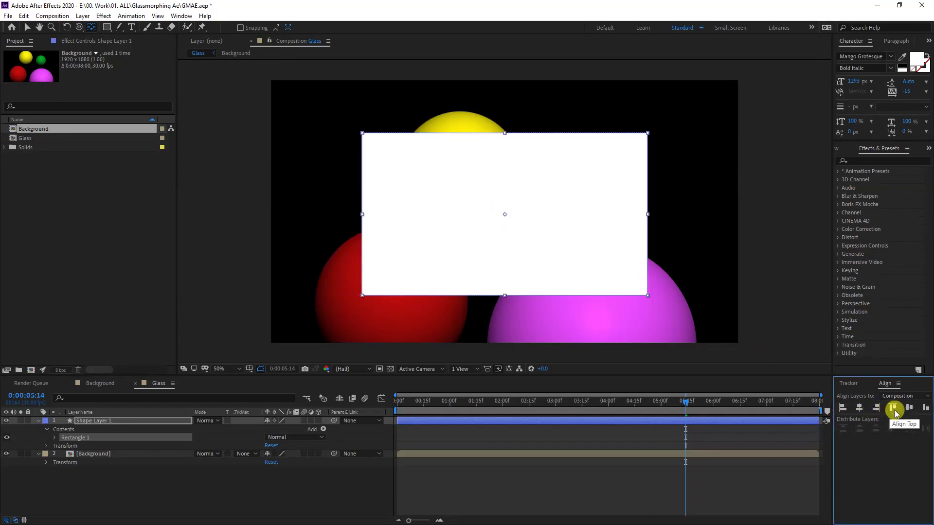
pyautogui.click(910, 408)
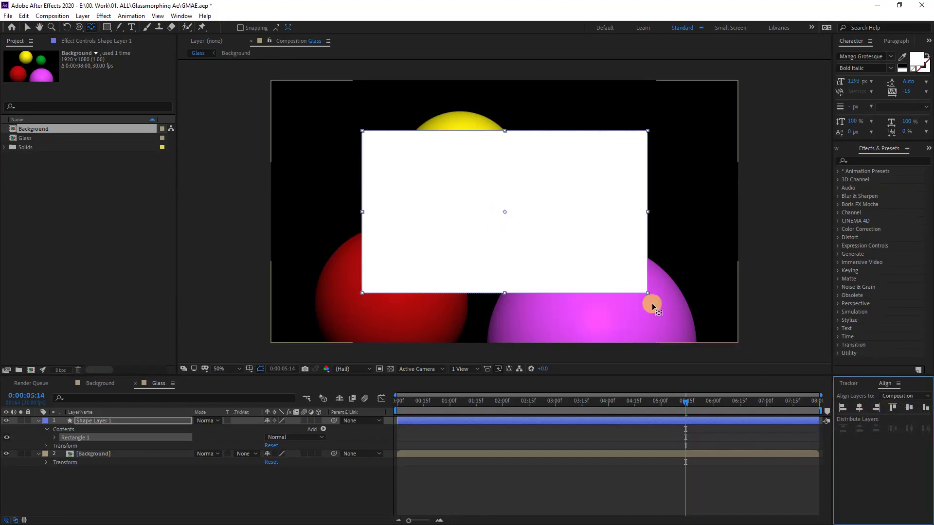
# - Round the white rectangle's corners by setting its path's Roundness to 84
pyautogui.click(56, 440)
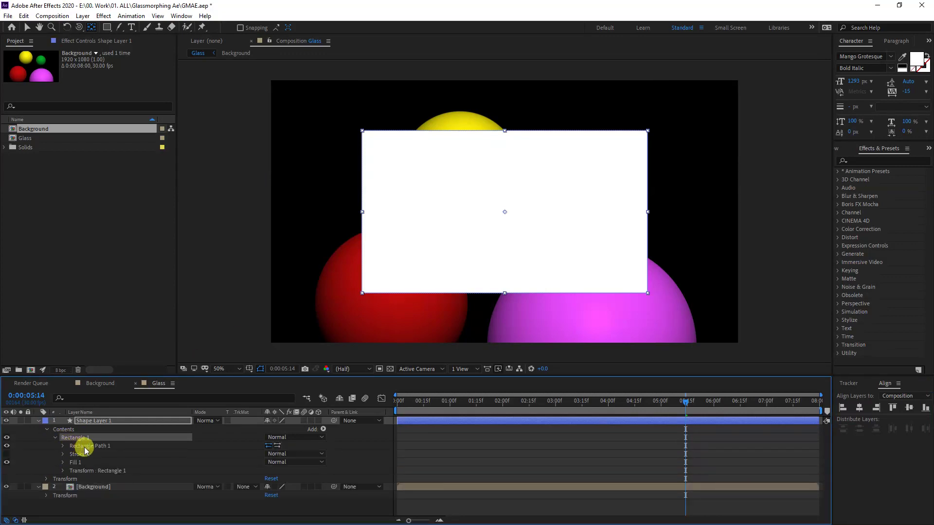
pyautogui.click(83, 446)
pyautogui.click(63, 447)
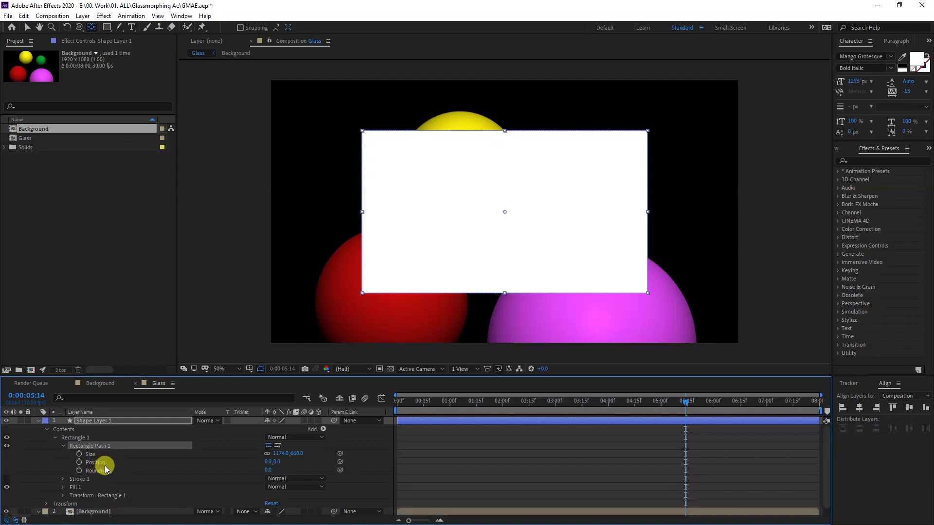
pyautogui.click(109, 471)
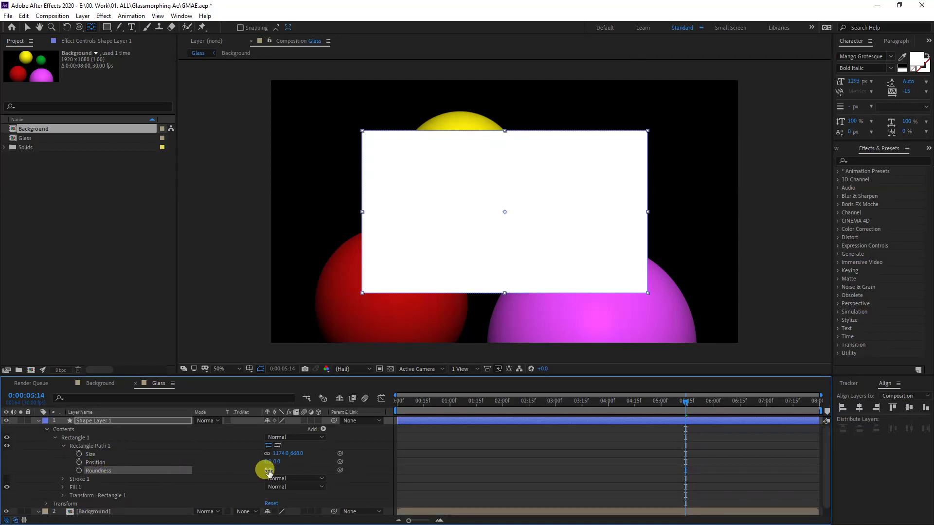
pyautogui.moveTo(275, 471); pyautogui.dragTo(310, 471)
pyautogui.press('v')
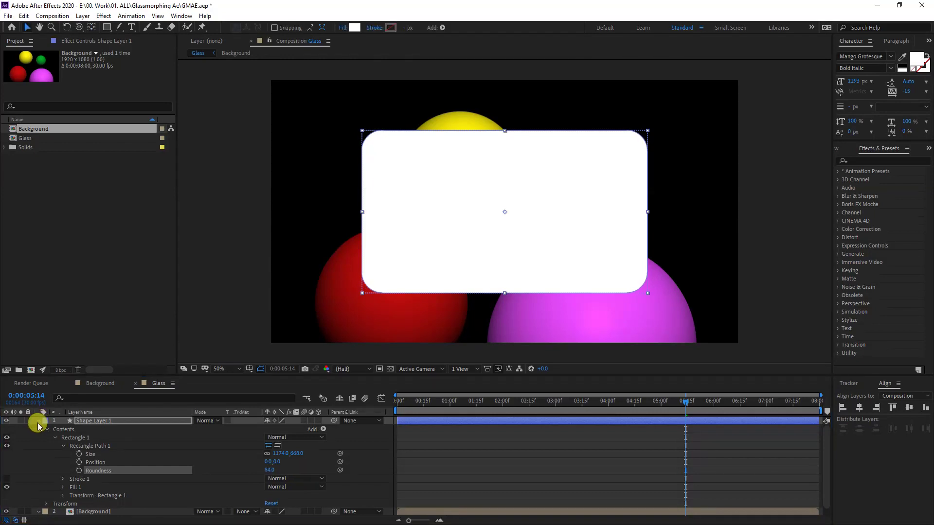
# - Collapse the rectangle shape layer's properties and rename the layer to Card
pyautogui.click(38, 421)
pyautogui.click(103, 421)
pyautogui.rightClick(103, 420)
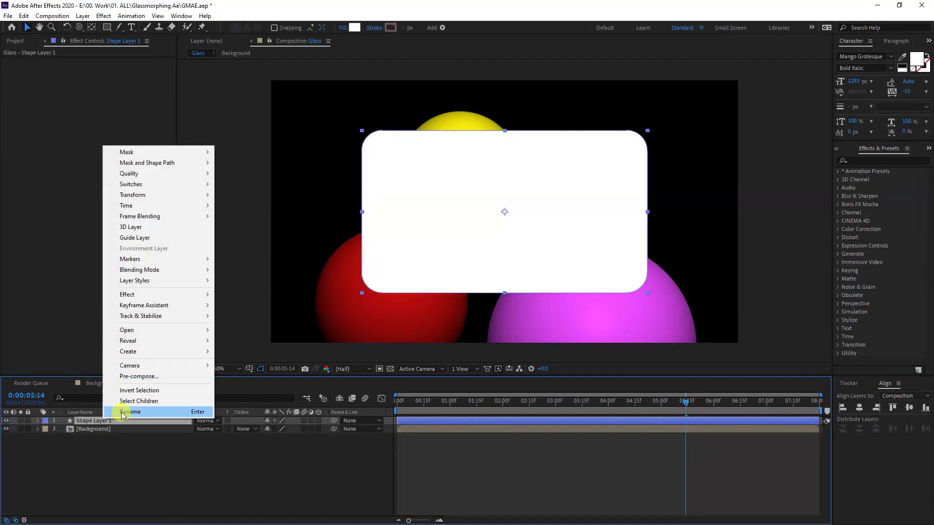
pyautogui.click(127, 410)
pyautogui.write('Card')
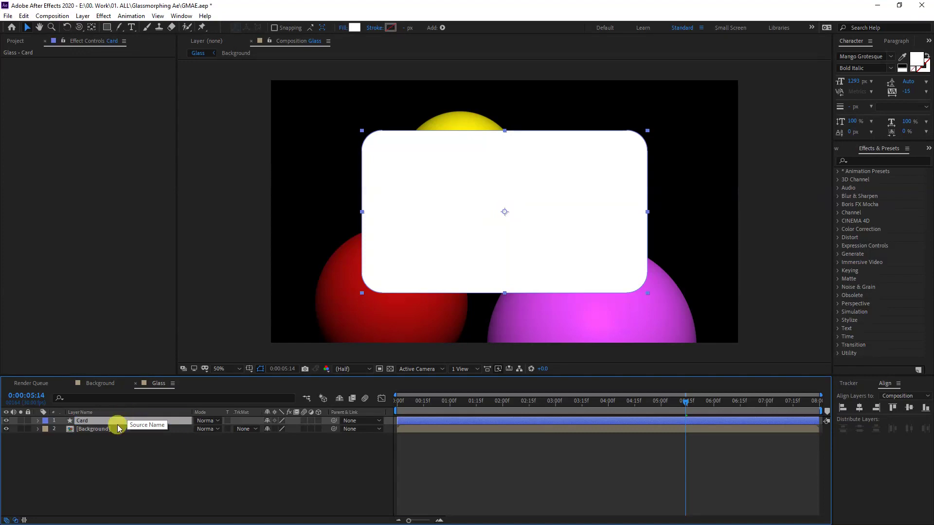
pyautogui.press('Return')
# - Duplicate the Card layer twice and rename the copies Gradient and Stroke, with Stroke as the uppermost layer
pyautogui.hotkey('ctrl', 'd')
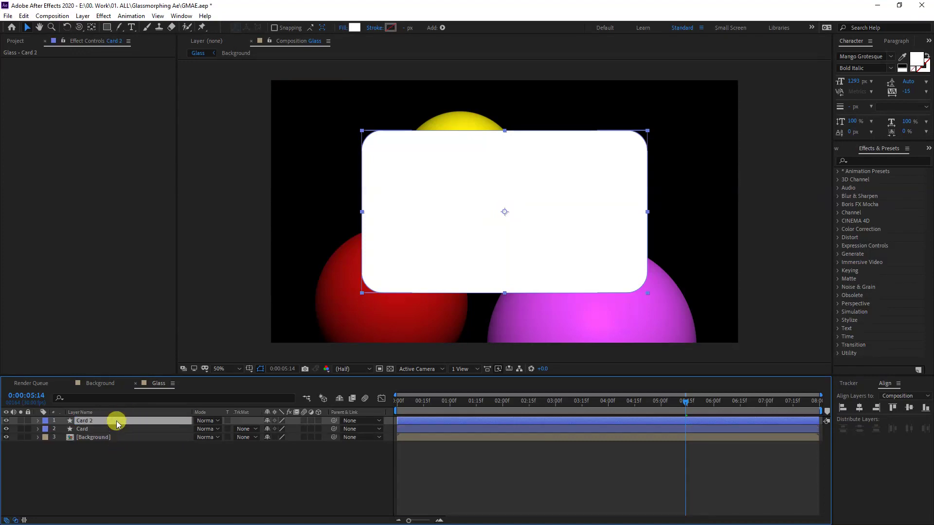
pyautogui.rightClick(81, 429)
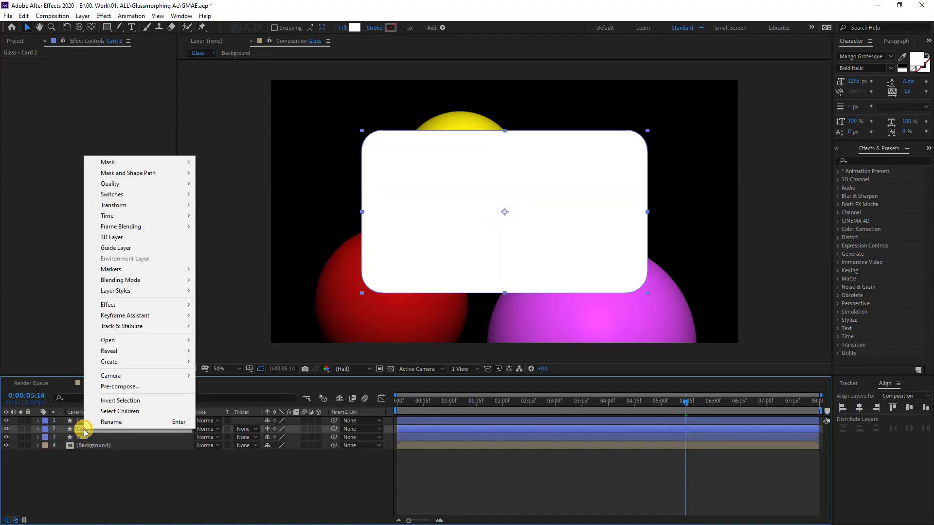
pyautogui.click(101, 424)
pyautogui.write('Gradient')
pyautogui.press('Return')
pyautogui.rightClick(81, 421)
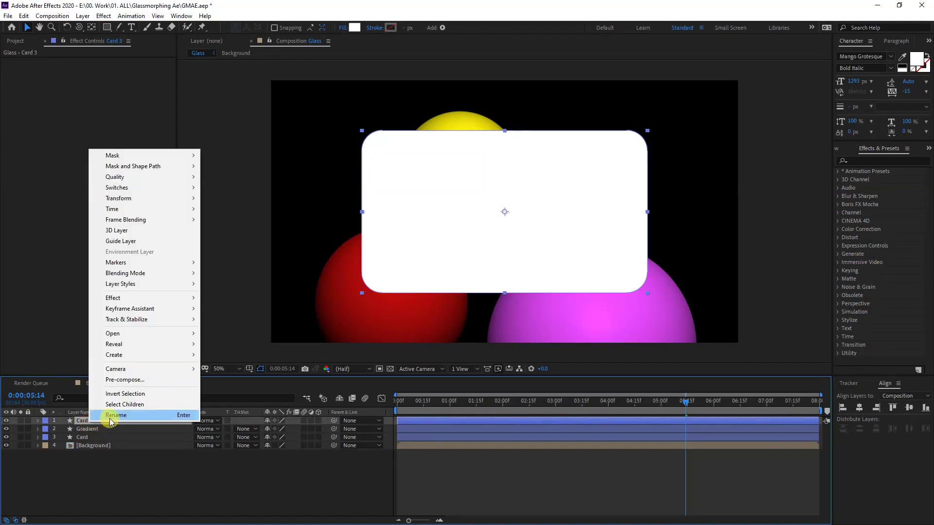
pyautogui.click(108, 416)
pyautogui.write('Stroke')
pyautogui.press('Return')
# - Hide the Gradient and Stroke layers and turn the Card layer into an adjustment layer
pyautogui.click(97, 437)
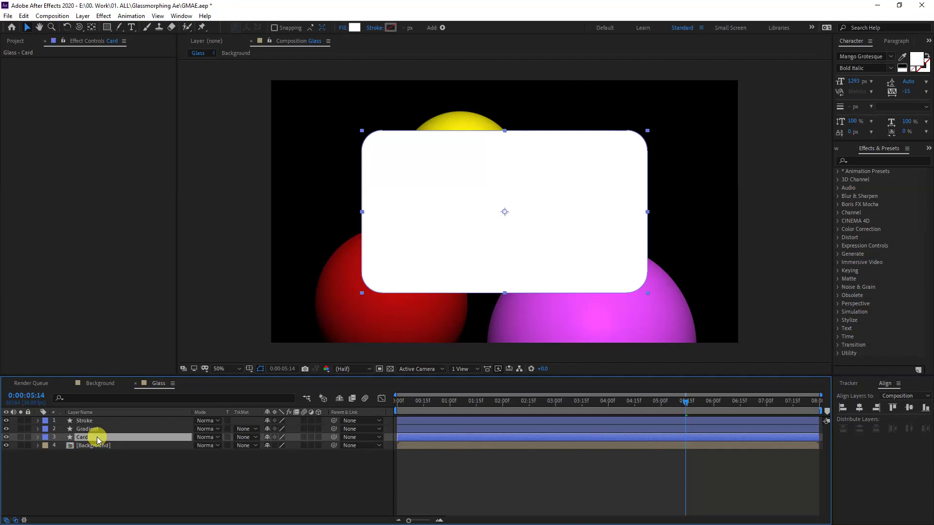
pyautogui.click(6, 429)
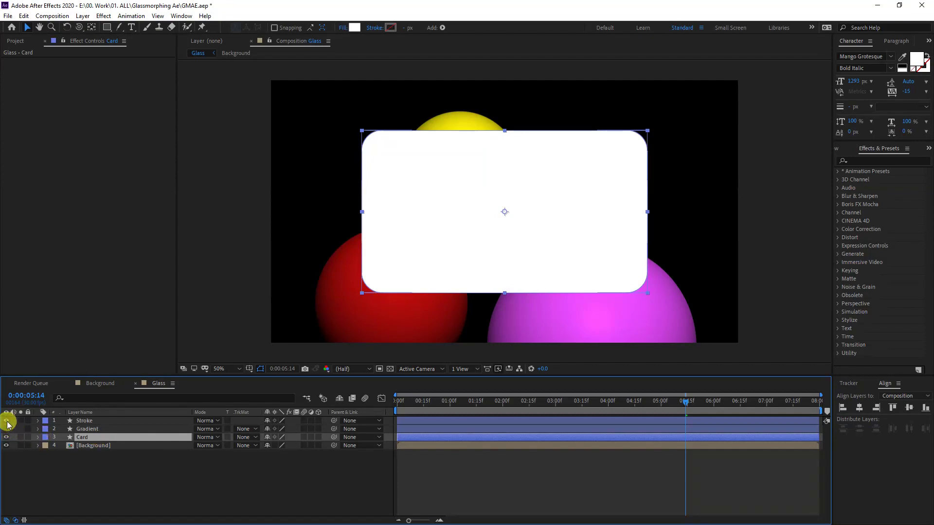
pyautogui.click(7, 421)
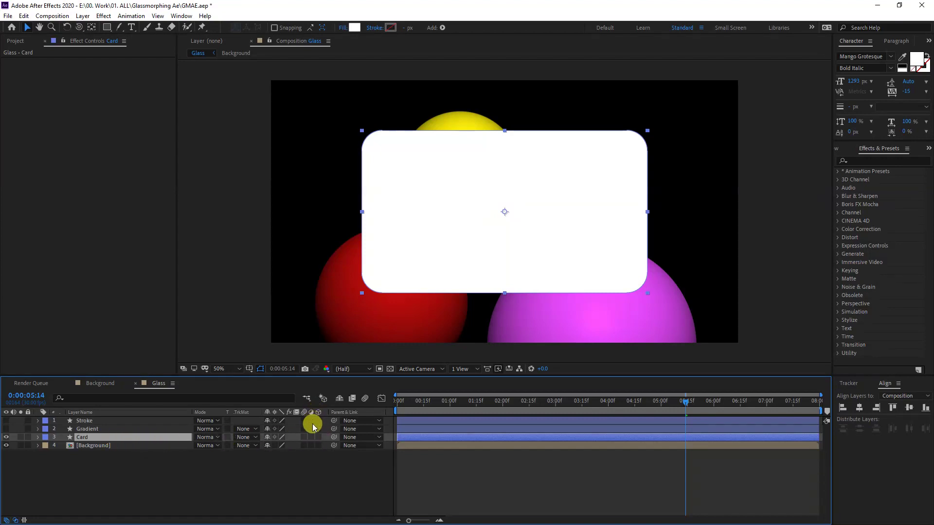
pyautogui.click(312, 437)
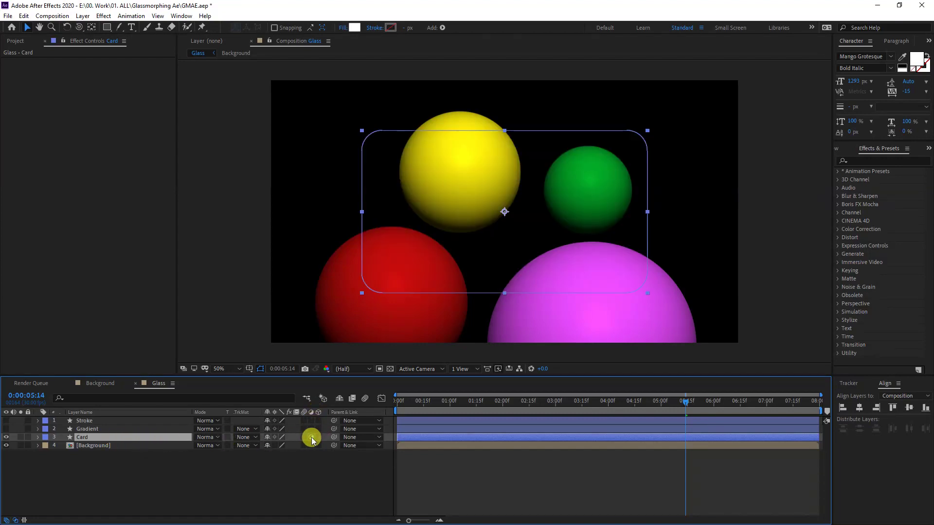
# - Apply the Fast Box Blur effect to the Card layer with a Blur Radius of 43
pyautogui.click(876, 161)
pyautogui.write('blur')
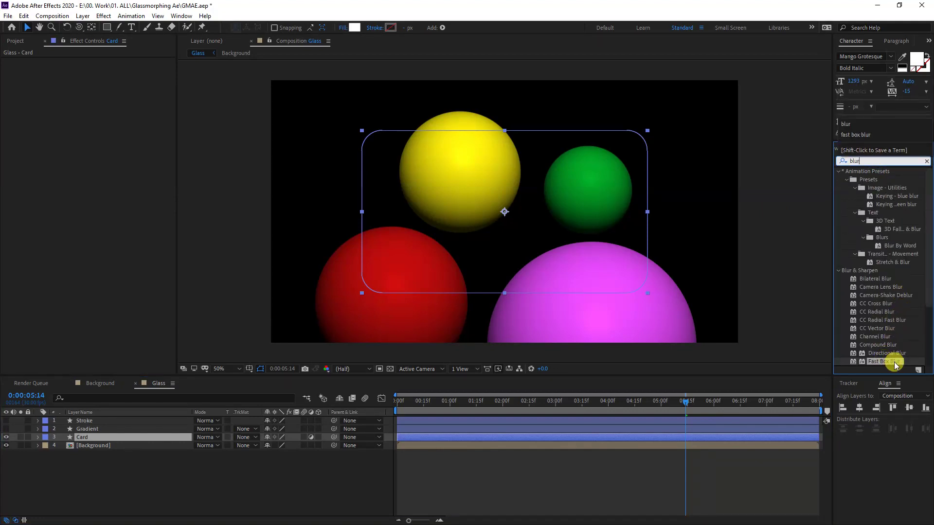
pyautogui.moveTo(895, 365); pyautogui.dragTo(102, 440)
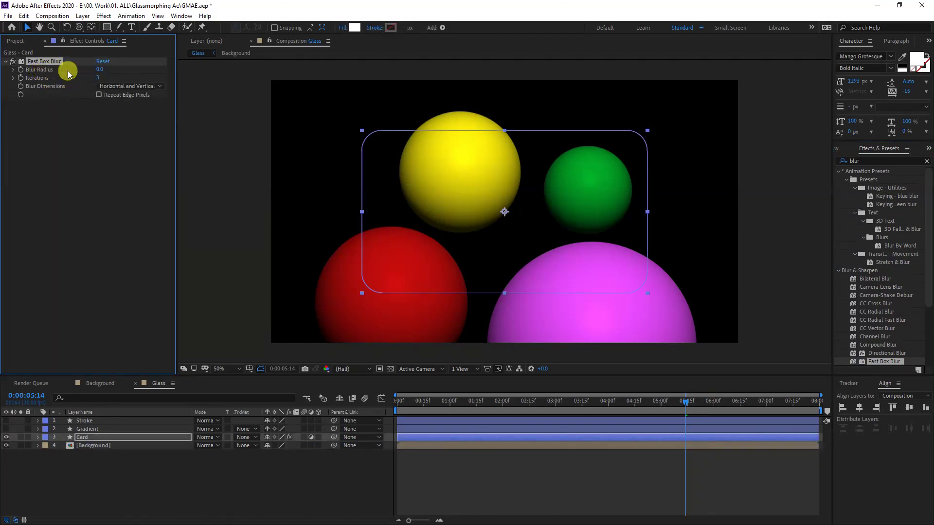
pyautogui.moveTo(98, 70); pyautogui.dragTo(118, 71)
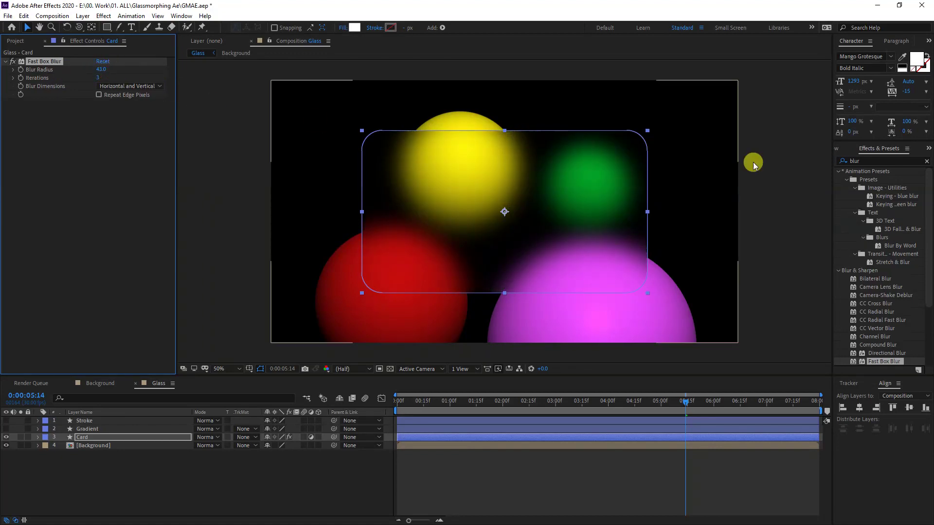
# - Add the Noise effect to the Card layer with a small amount of noise and preview the animation
pyautogui.click(859, 160)
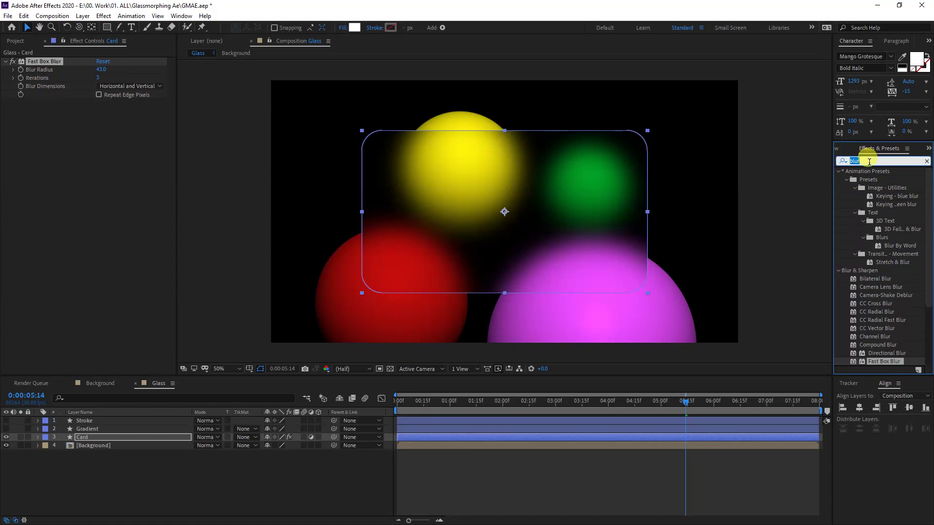
pyautogui.write('noise')
pyautogui.click(874, 214)
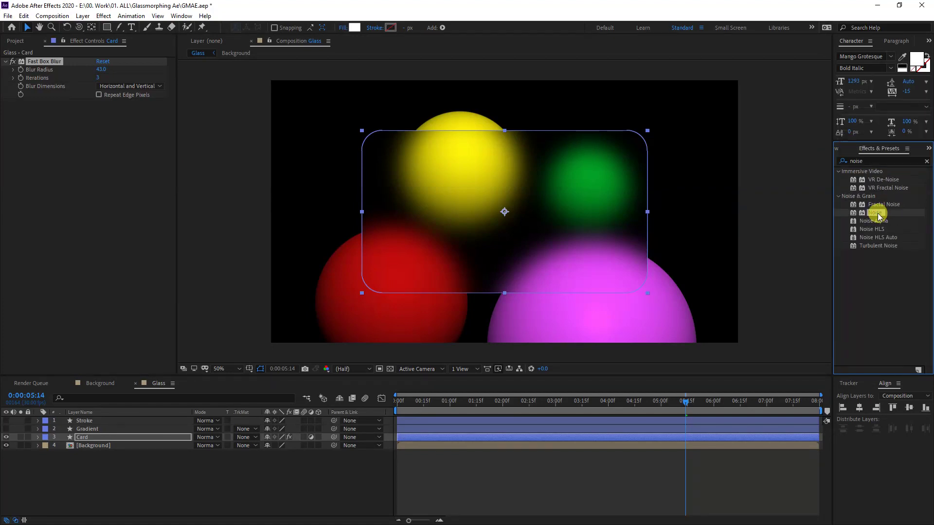
pyautogui.moveTo(874, 214); pyautogui.dragTo(108, 437)
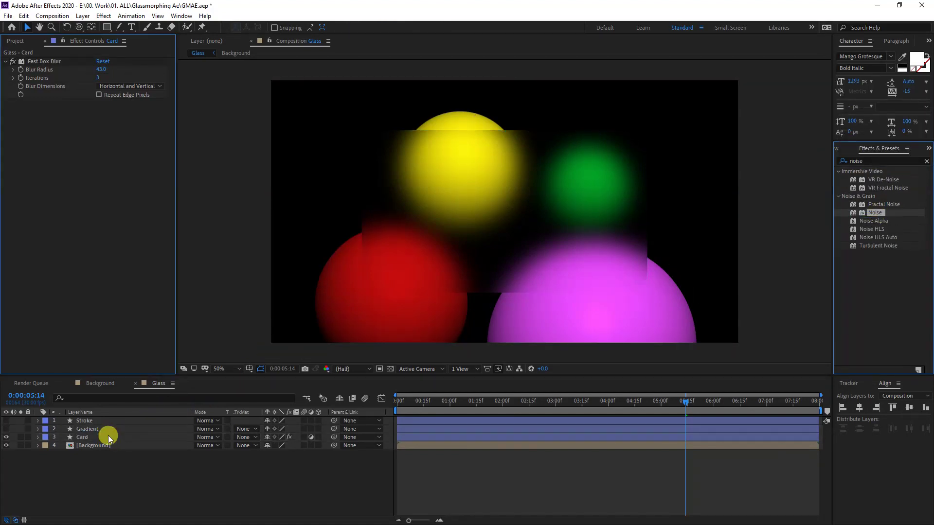
pyautogui.click(100, 112)
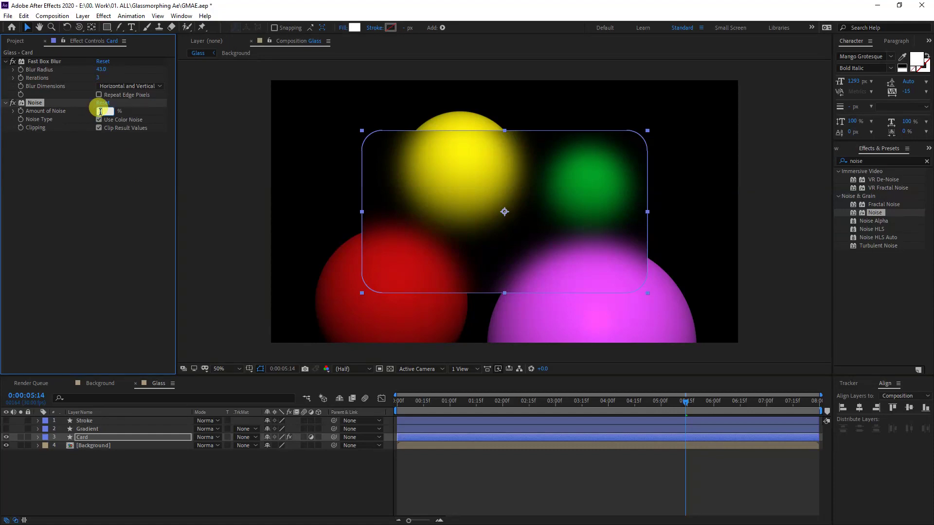
pyautogui.press('space')
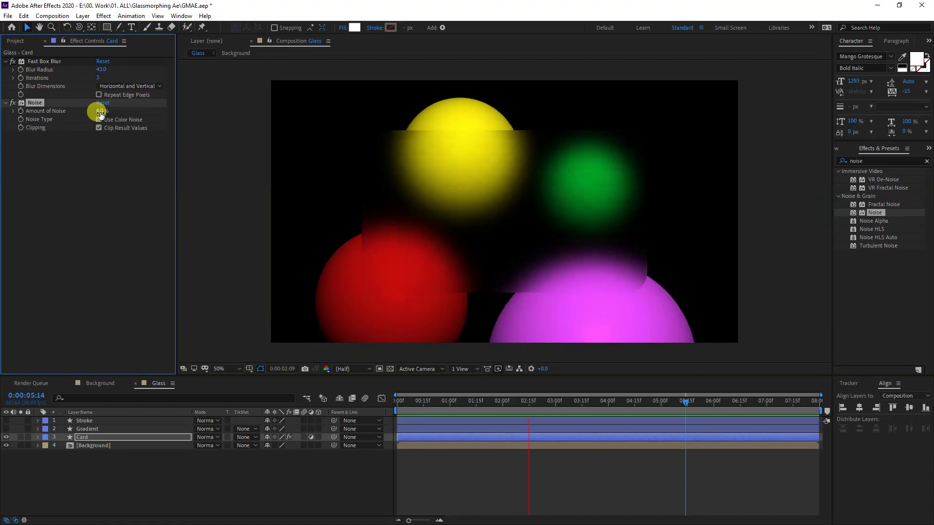
pyautogui.press('space')
# - Show the Gradient layer and give it a linear gradient fill running from the card's upper-right corner to its lower-left corner
pyautogui.click(80, 429)
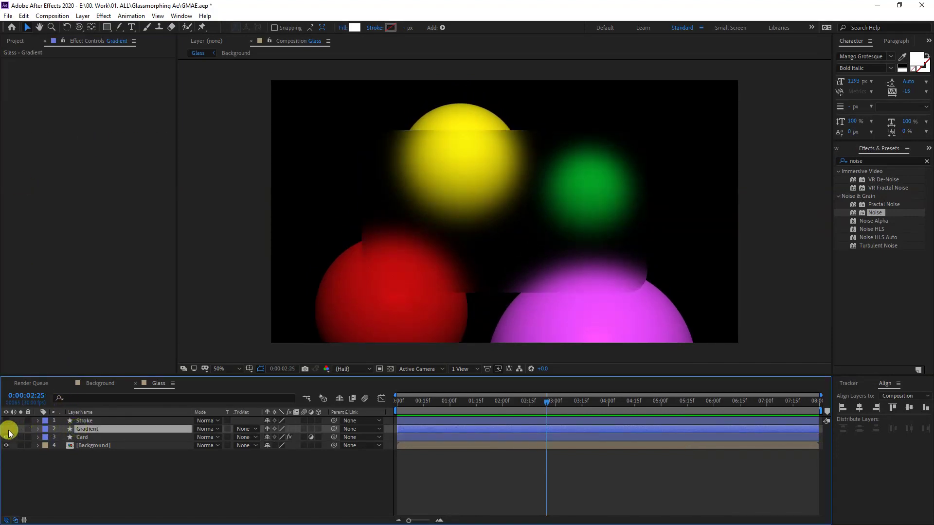
pyautogui.click(5, 430)
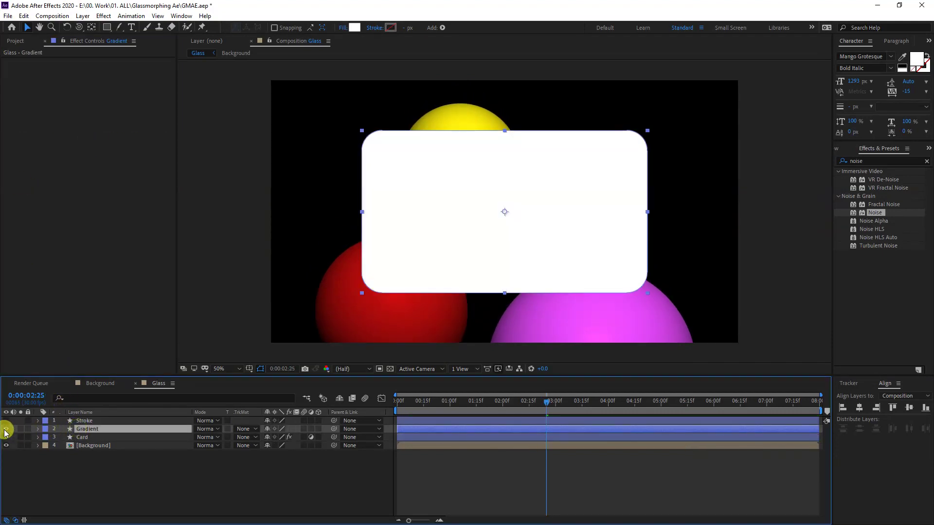
pyautogui.click(341, 28)
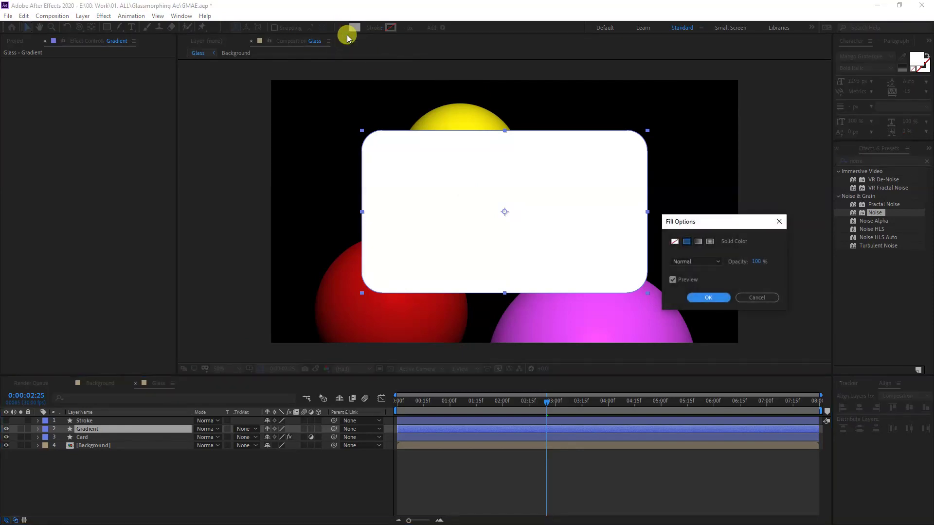
pyautogui.click(697, 242)
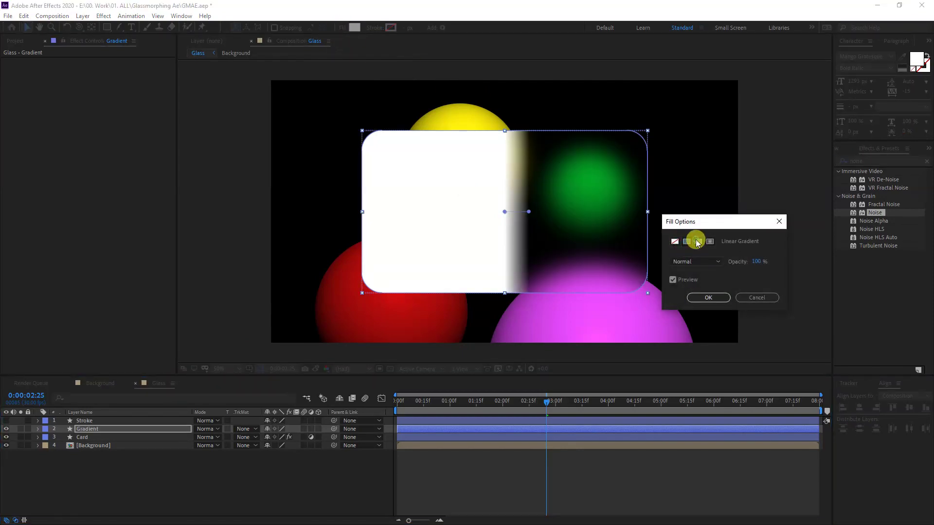
pyautogui.click(709, 297)
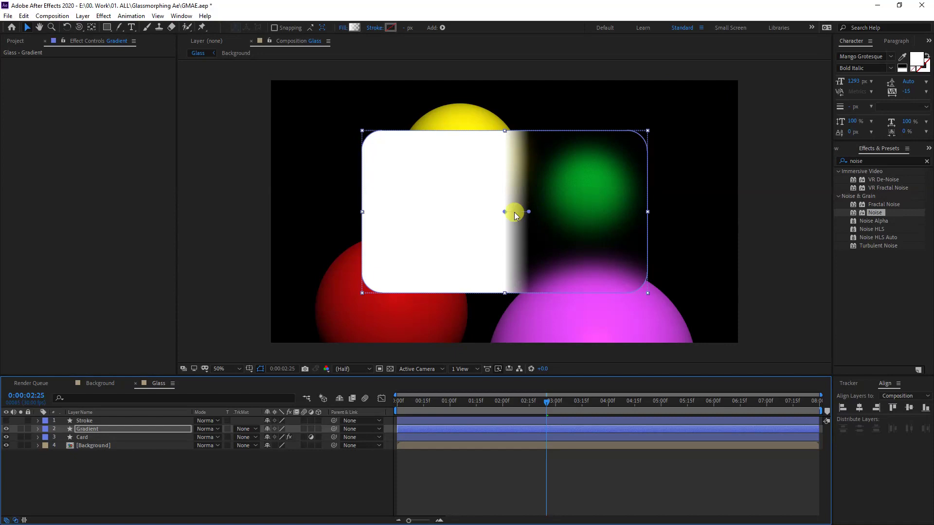
pyautogui.moveTo(527, 211); pyautogui.dragTo(365, 289)
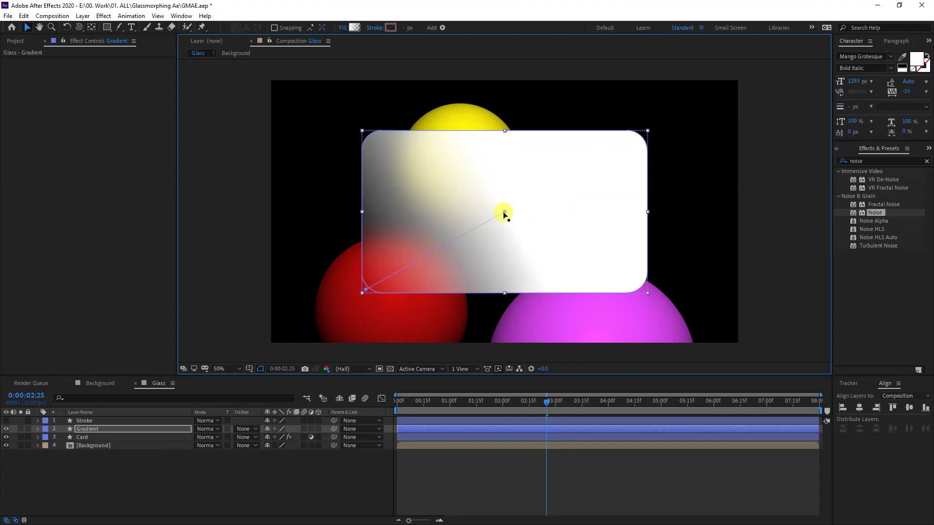
pyautogui.moveTo(503, 212); pyautogui.dragTo(641, 132)
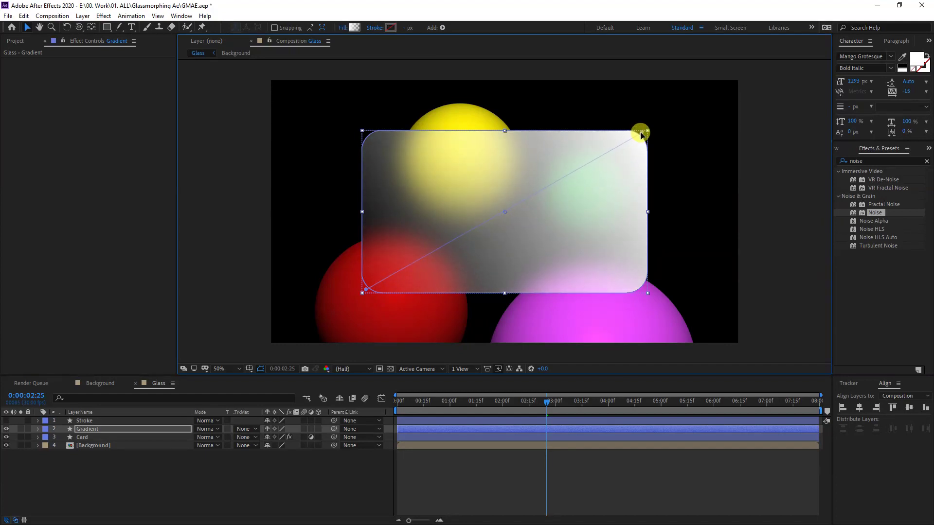
# - Set the opacity of the Gradient layer's gradient fill to 30%
pyautogui.click(38, 430)
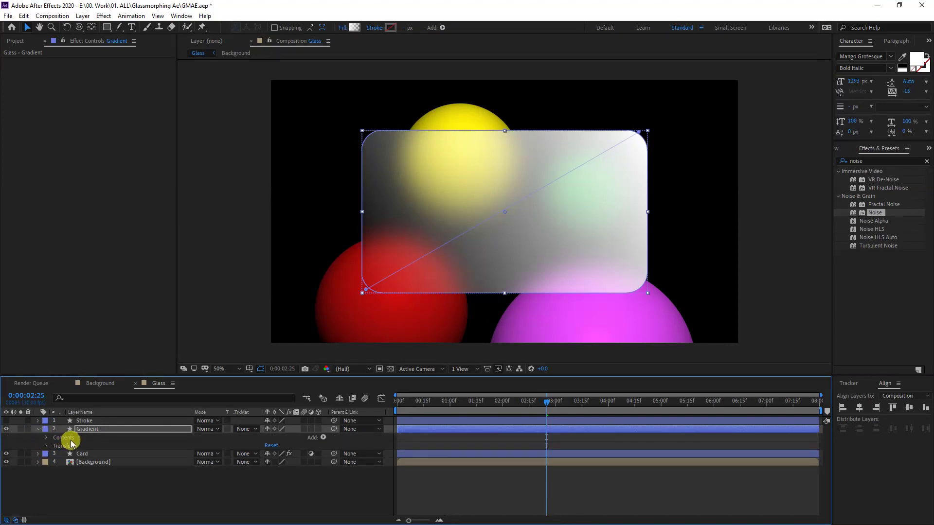
pyautogui.click(68, 438)
pyautogui.click(47, 438)
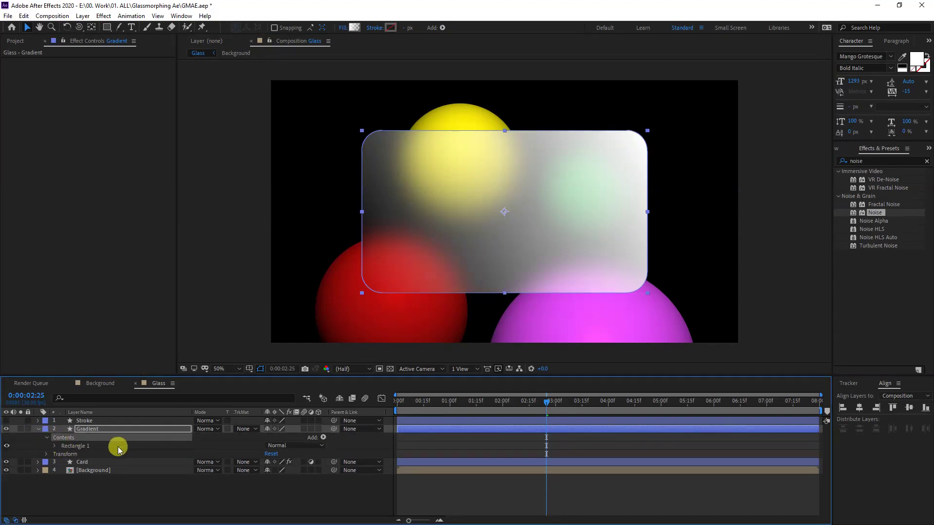
pyautogui.click(56, 446)
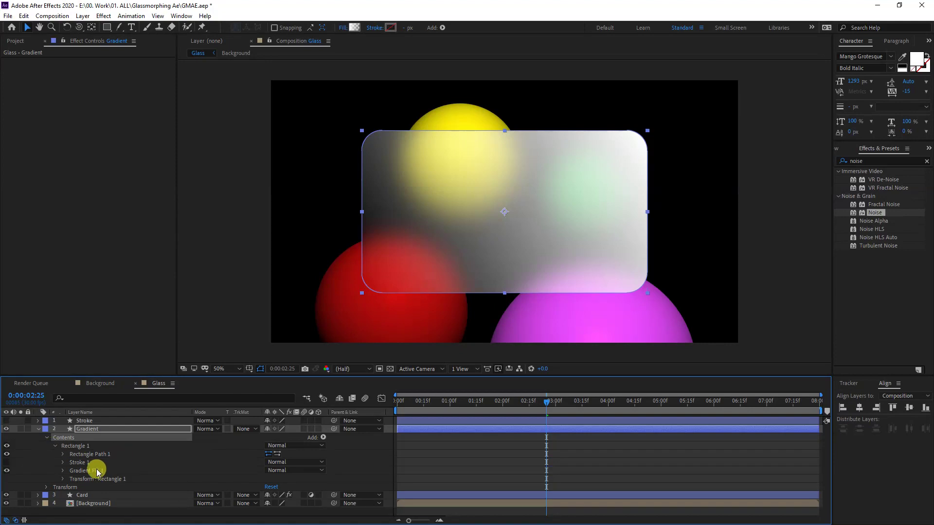
pyautogui.click(62, 471)
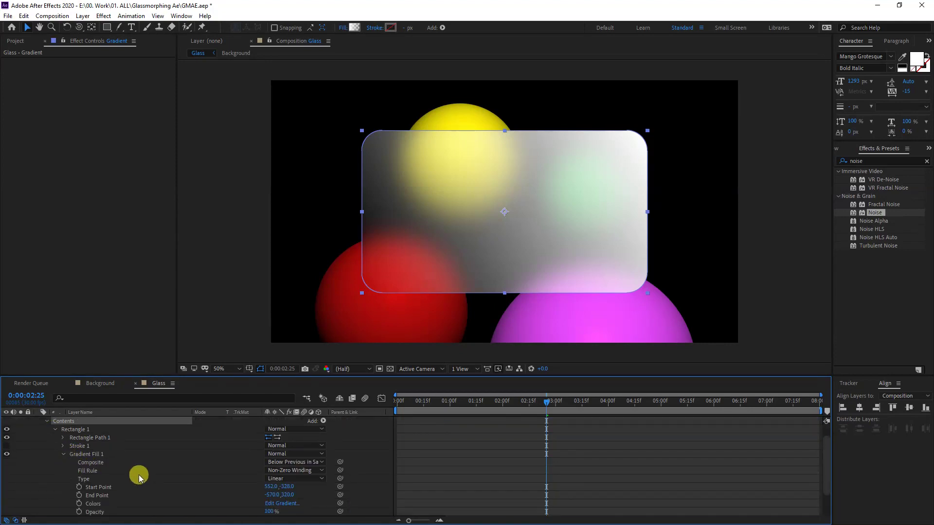
pyautogui.scroll(-1, 139, 474)
pyautogui.click(115, 487)
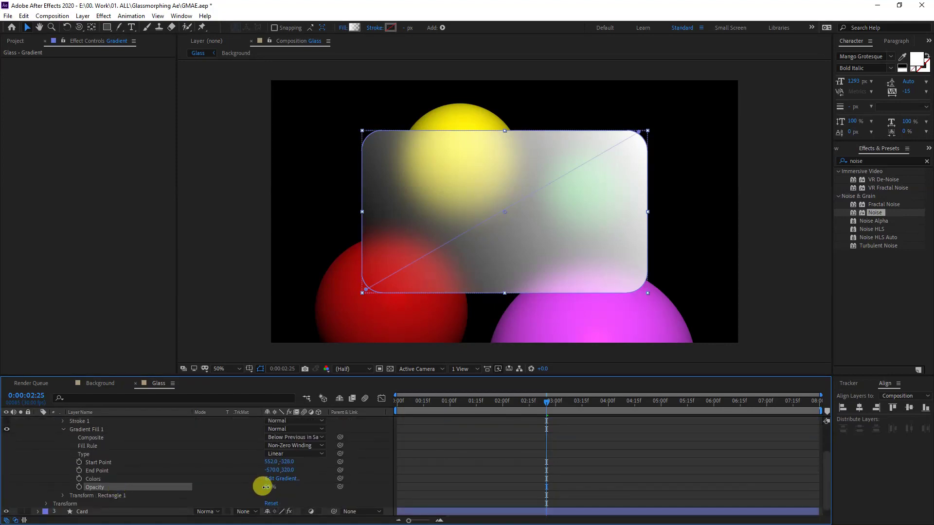
pyautogui.moveTo(264, 487); pyautogui.dragTo(171, 480)
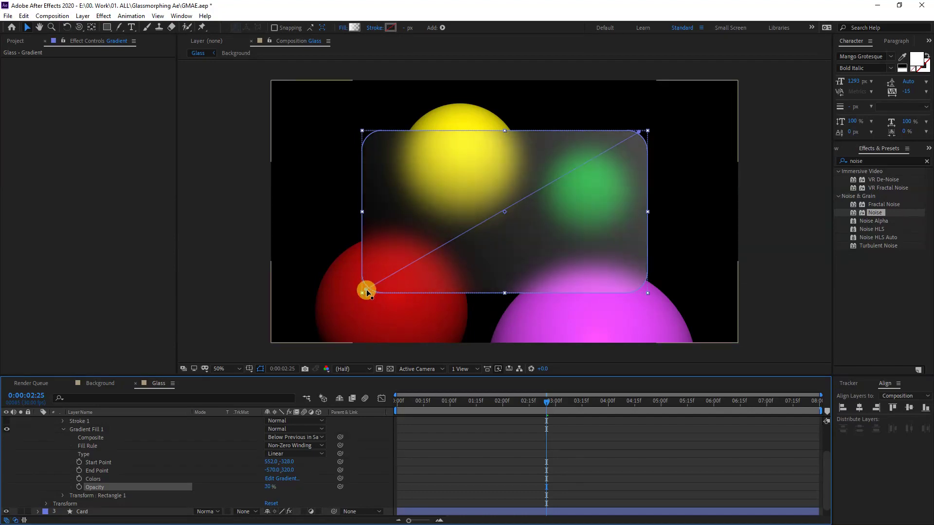
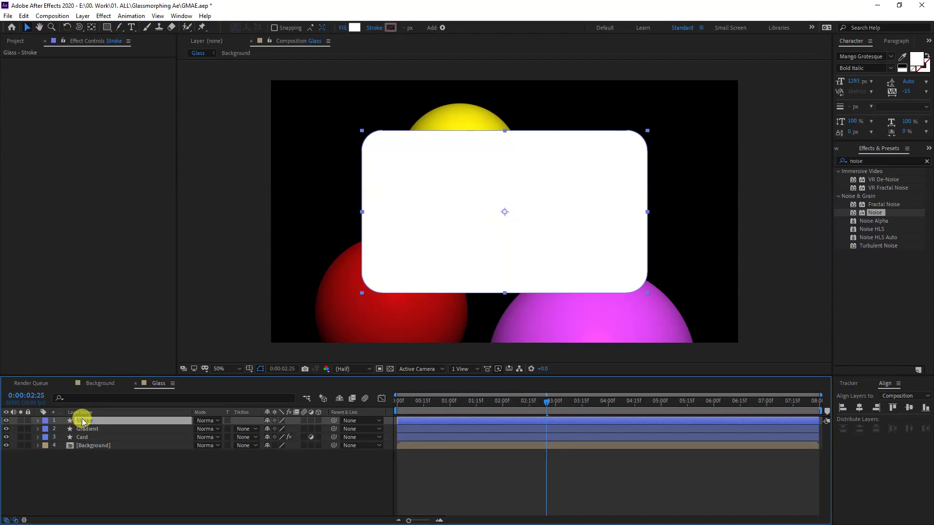
# - Remove the Stroke layer's fill and give its outline a linear gradient stroke
pyautogui.click(342, 27)
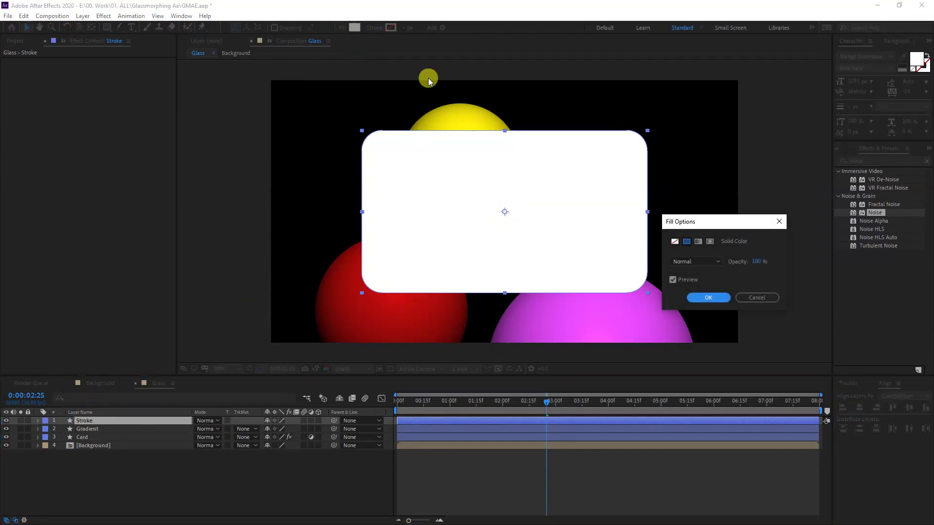
pyautogui.click(676, 241)
pyautogui.click(708, 297)
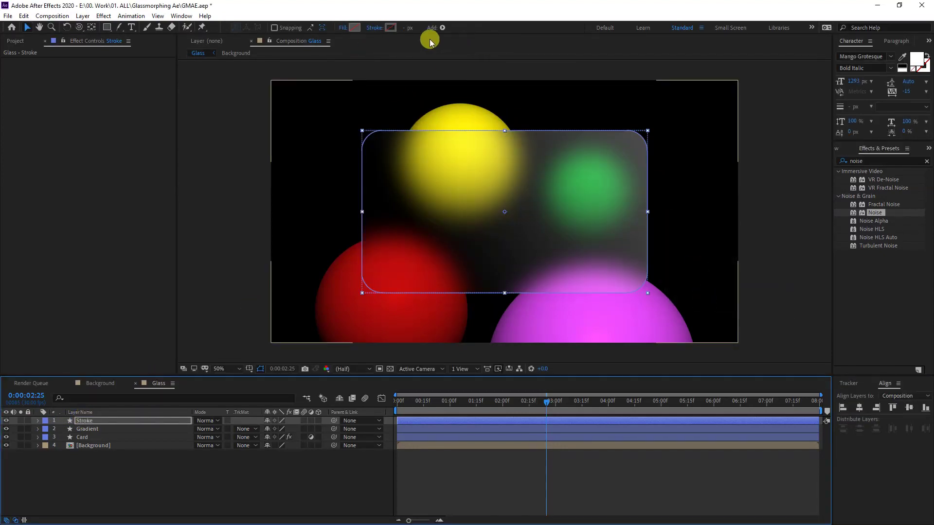
pyautogui.click(374, 28)
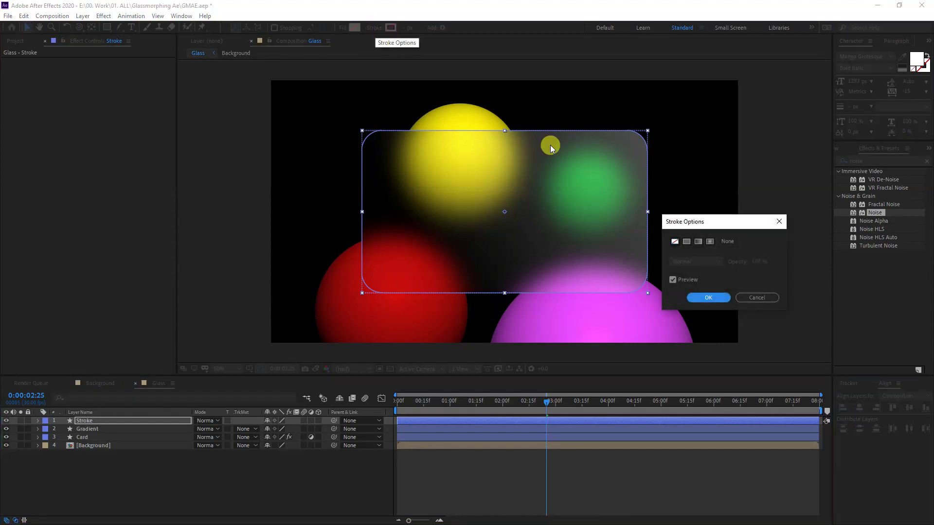
pyautogui.click(699, 242)
pyautogui.click(708, 297)
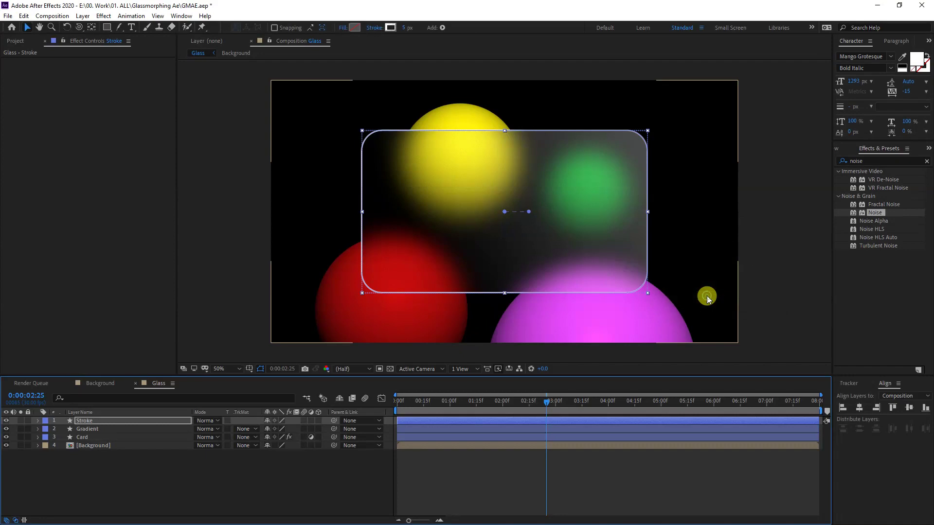
# - Move the Stroke layer's gradient colour midpoint to about 50.5% and lower the opacity of the gradient's end stop
pyautogui.click(391, 27)
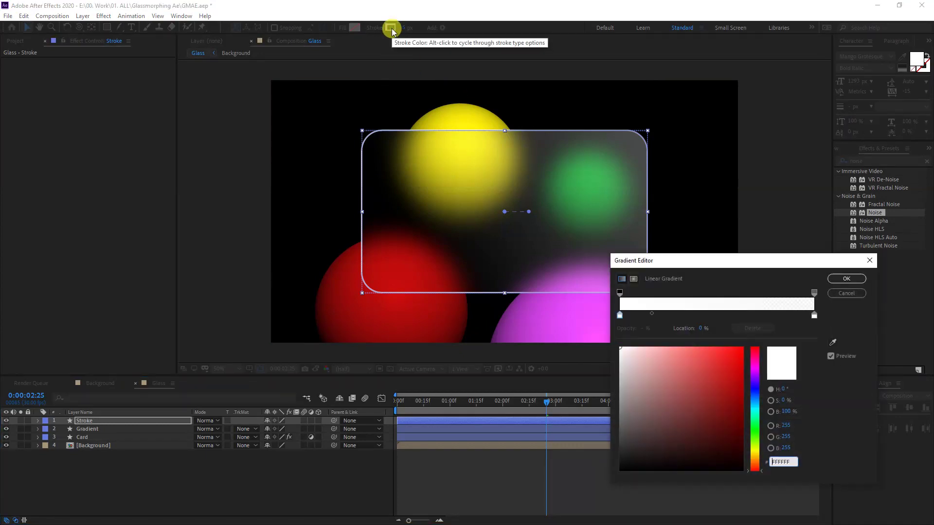
pyautogui.click(652, 315)
pyautogui.moveTo(655, 315); pyautogui.dragTo(718, 313)
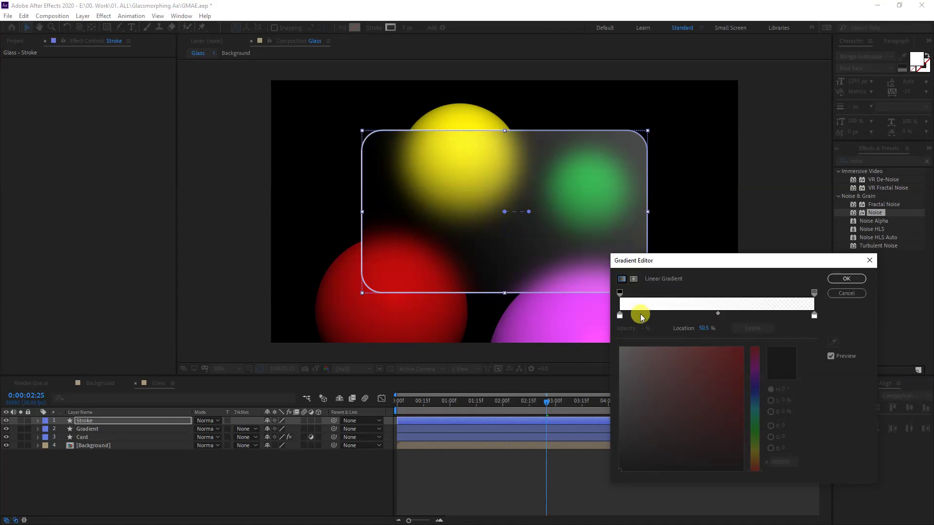
pyautogui.click(620, 316)
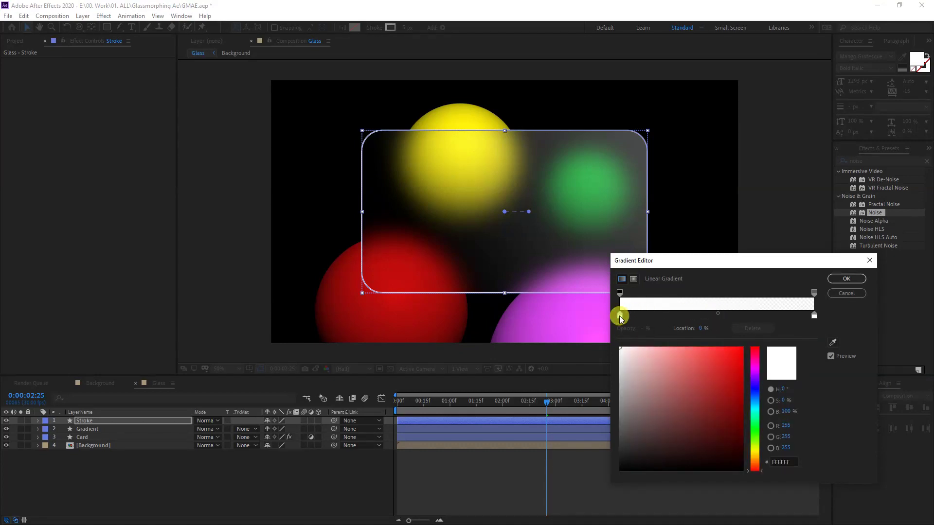
pyautogui.click(815, 316)
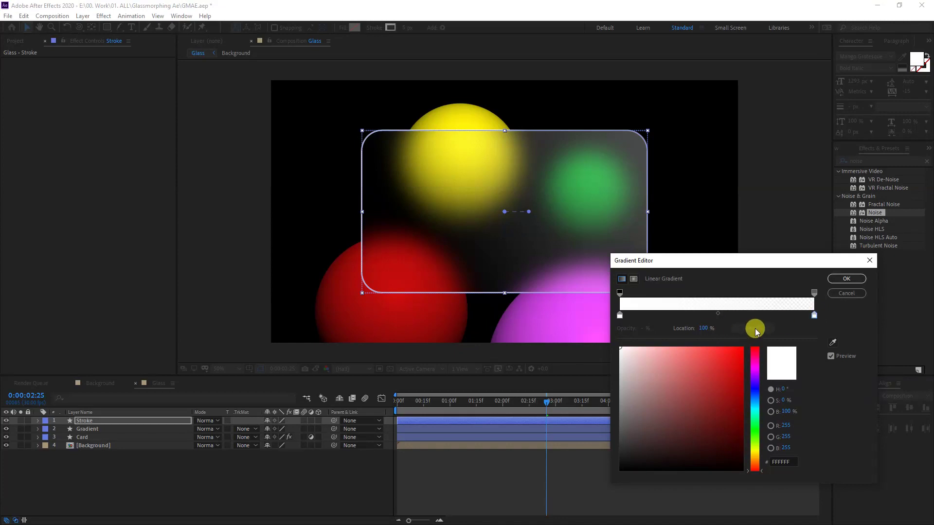
pyautogui.click(815, 293)
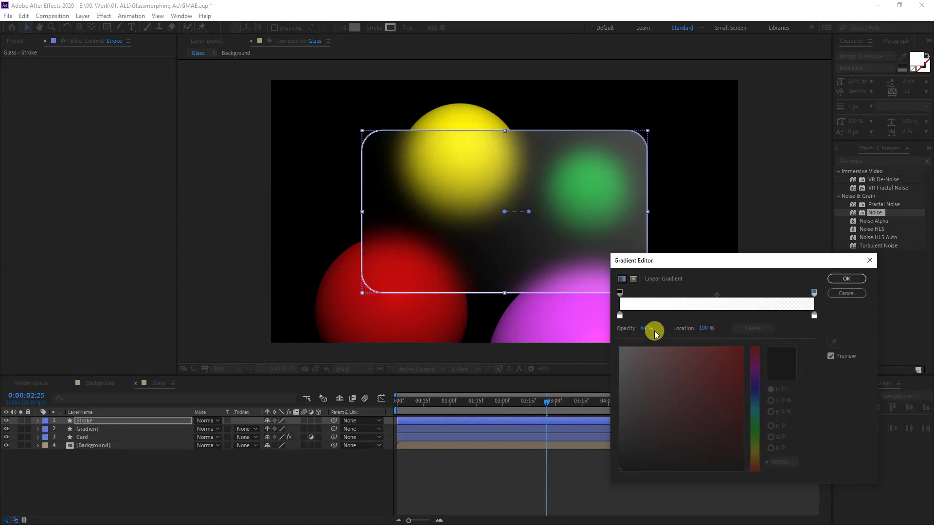
pyautogui.moveTo(643, 329)
pyautogui.mouseDown()
pyautogui.moveTo(578, 333)
pyautogui.moveTo(610, 334)
pyautogui.mouseUp()
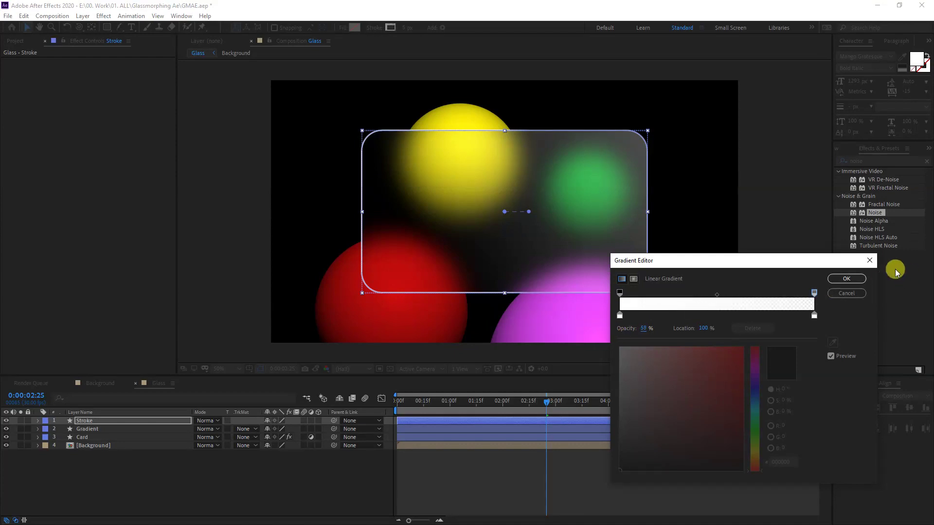
pyautogui.click(848, 279)
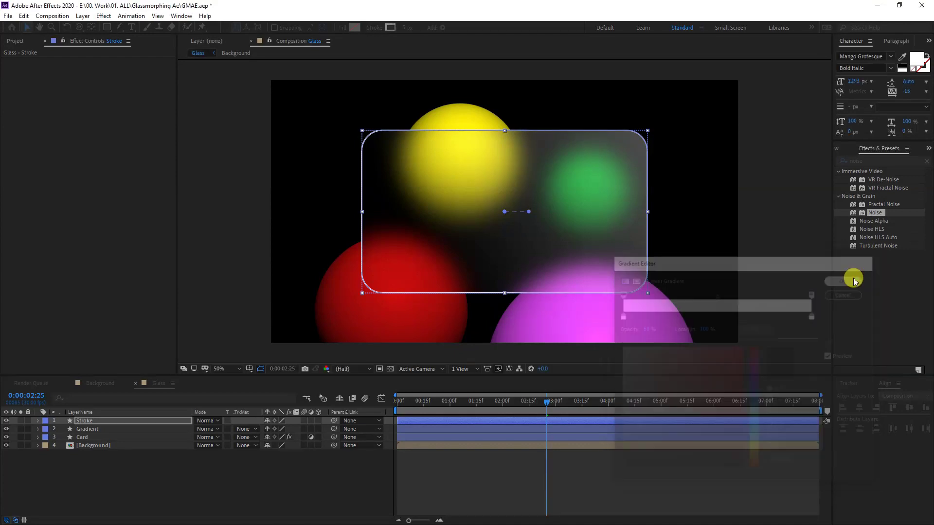
# - Make the Stroke layer's gradient more transparent by lowering the opacity of both its start stop and end stop
pyautogui.click(102, 421)
pyautogui.click(391, 27)
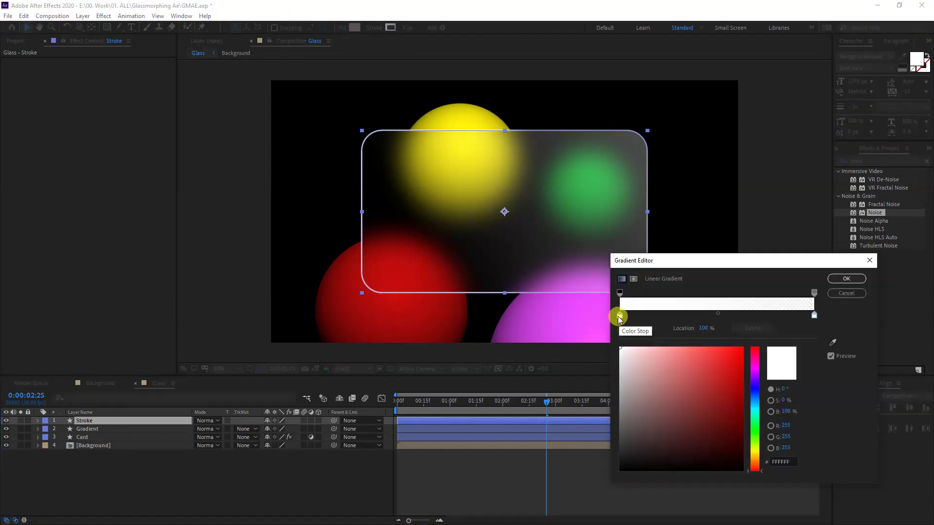
pyautogui.click(620, 292)
pyautogui.moveTo(640, 328); pyautogui.dragTo(627, 332)
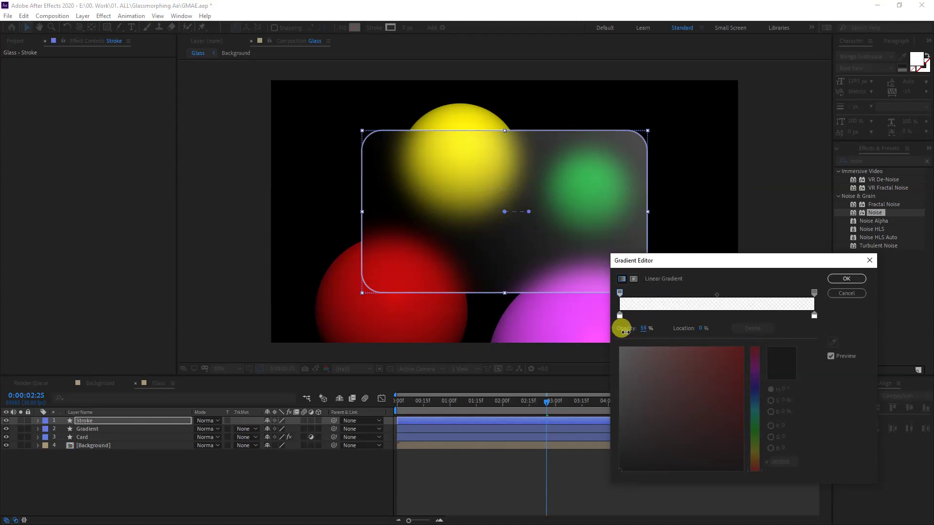
pyautogui.moveTo(626, 332)
pyautogui.mouseDown()
pyautogui.moveTo(655, 331)
pyautogui.moveTo(631, 332)
pyautogui.mouseUp()
pyautogui.click(816, 292)
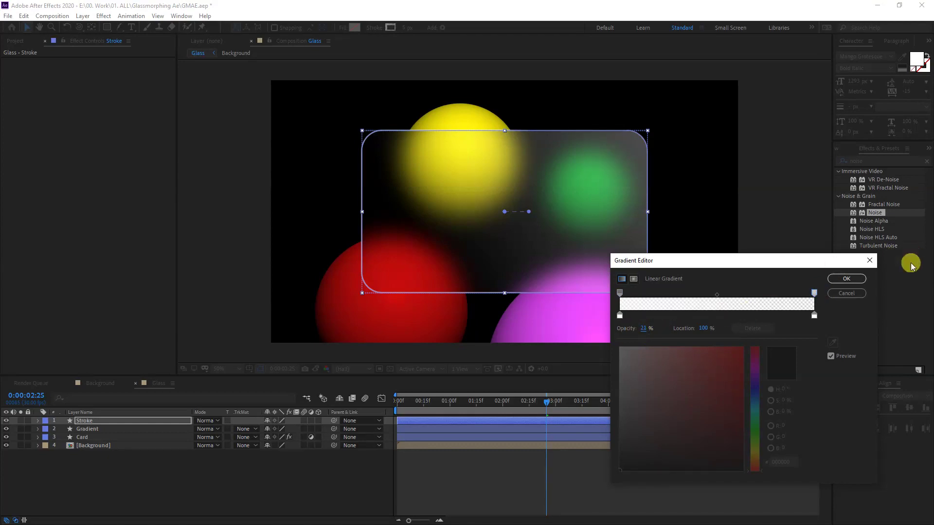
pyautogui.click(849, 277)
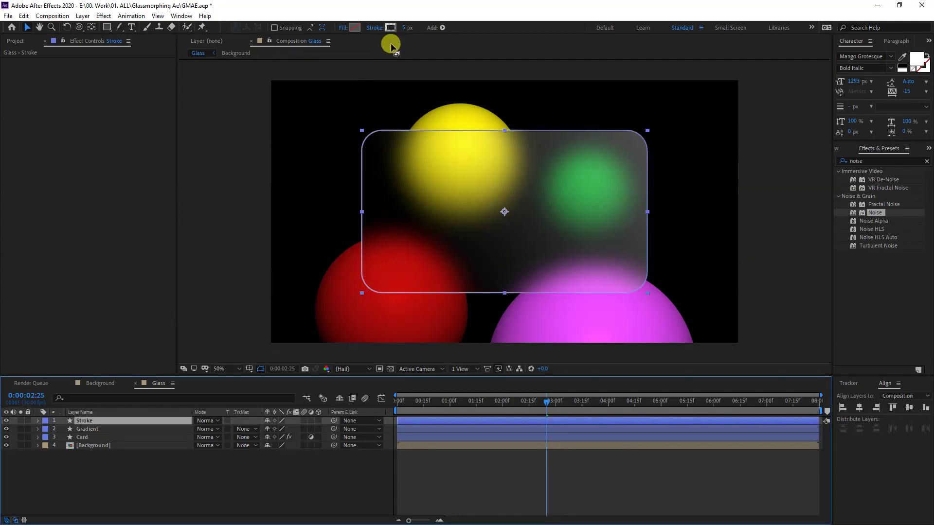
# - Set the blending mode of the Stroke layer's gradient stroke to Overlay
pyautogui.moveTo(404, 28); pyautogui.dragTo(417, 29)
pyautogui.click(411, 29)
pyautogui.click(38, 421)
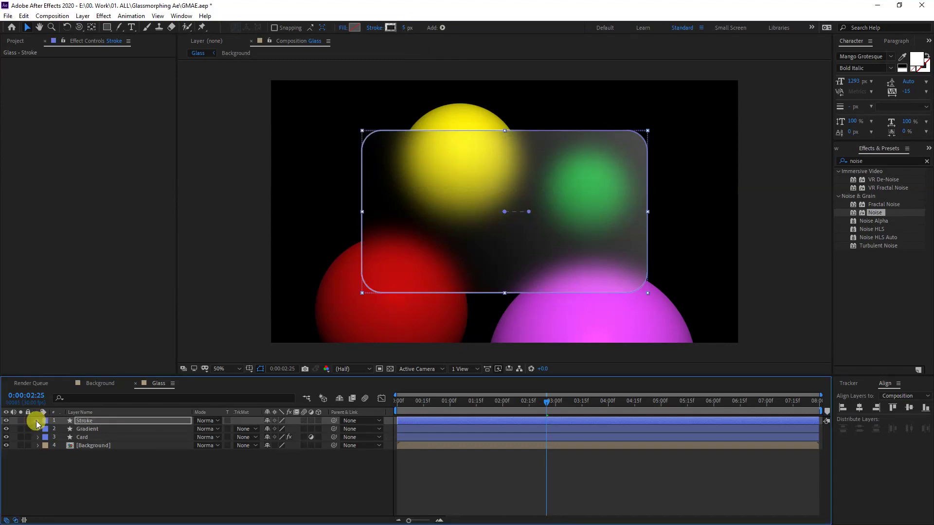
pyautogui.click(47, 430)
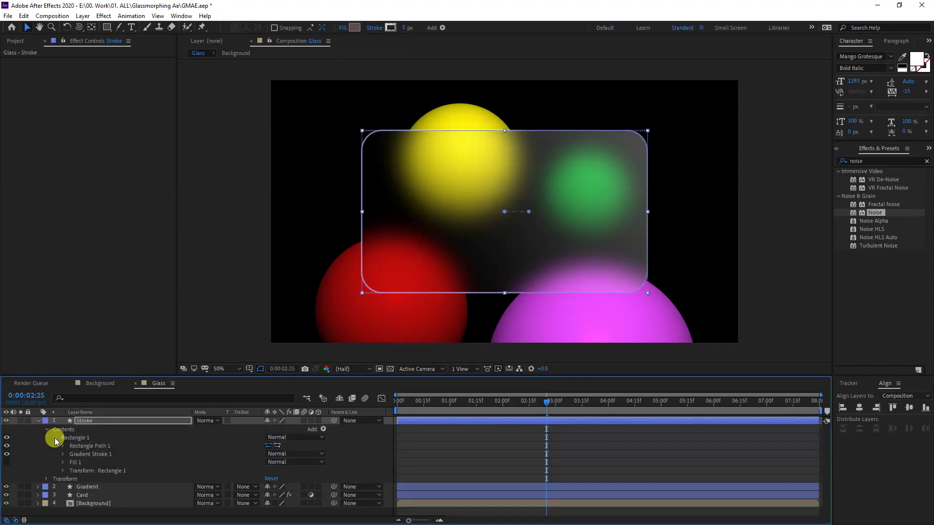
pyautogui.click(59, 454)
pyautogui.click(64, 455)
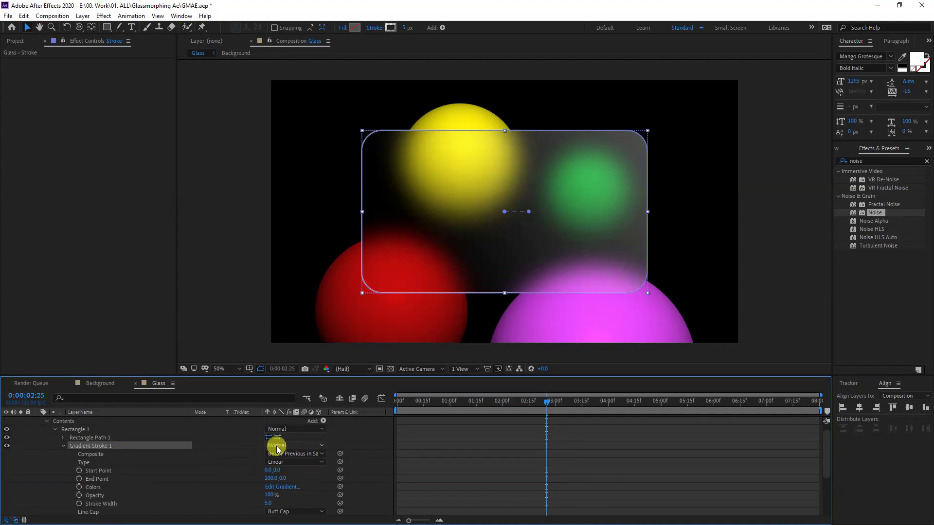
pyautogui.click(277, 446)
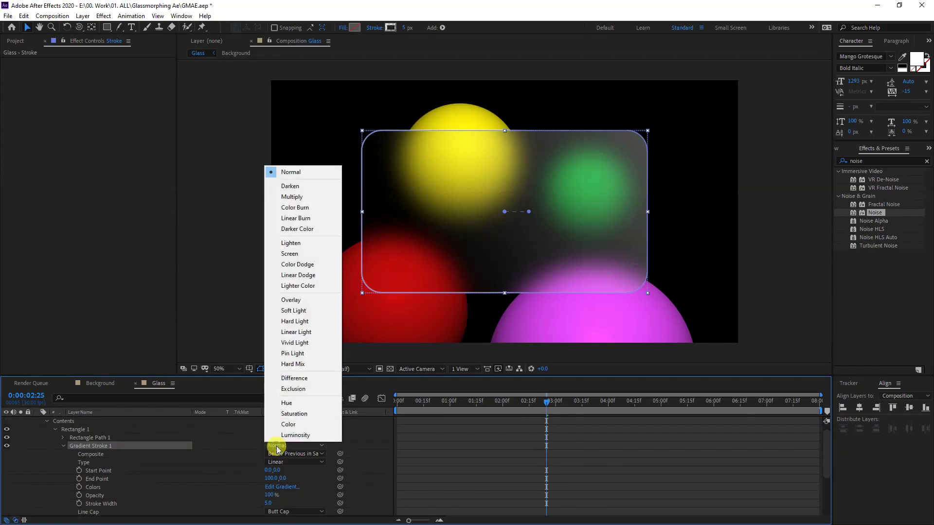
pyautogui.click(306, 300)
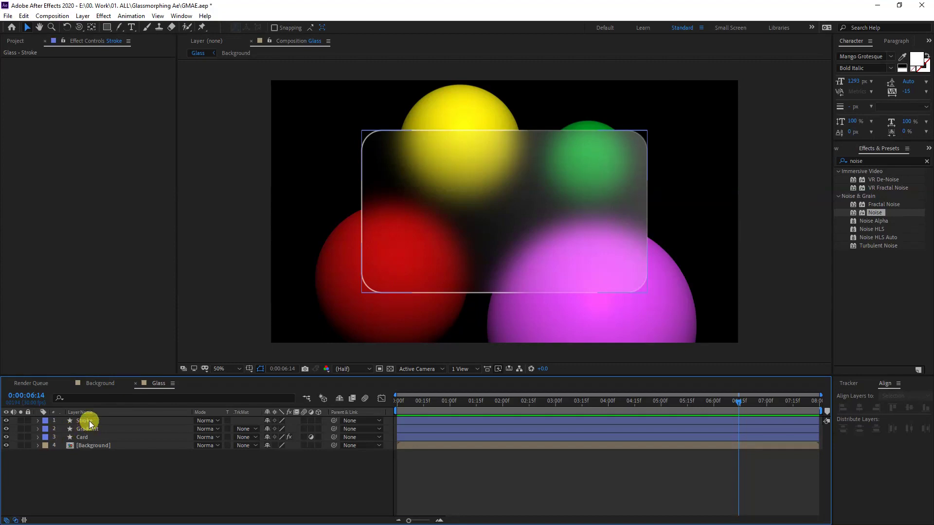
# - Move the start point of the Stroke layer's linear gradient outward past the card's lower-left corner and deselect the layer
pyautogui.click(89, 421)
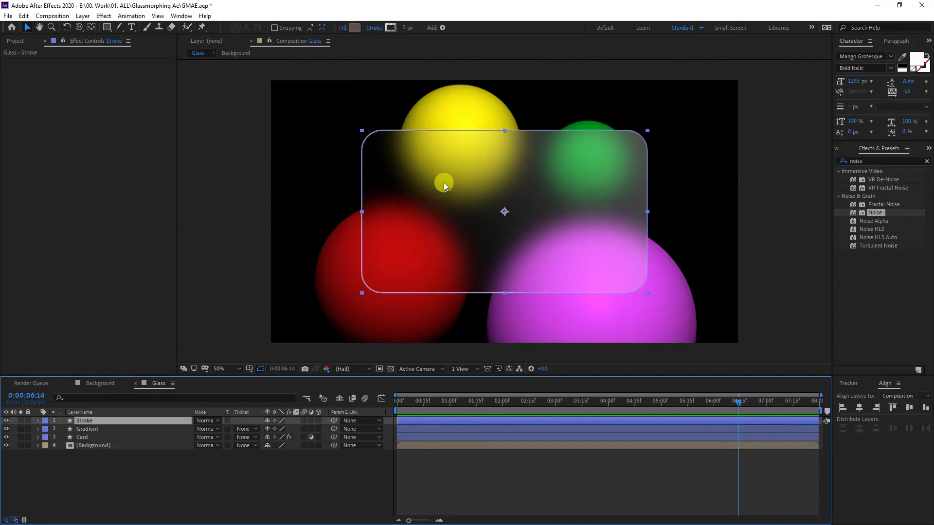
pyautogui.click(390, 27)
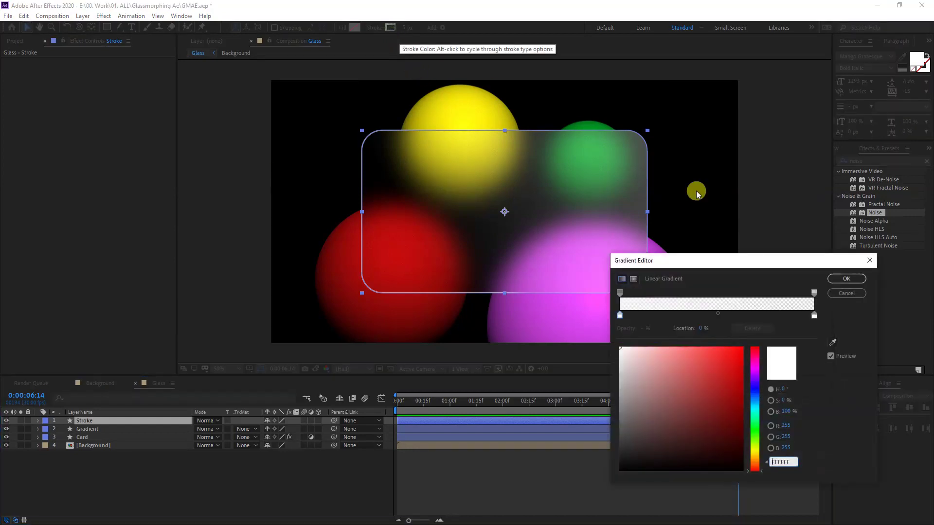
pyautogui.click(833, 276)
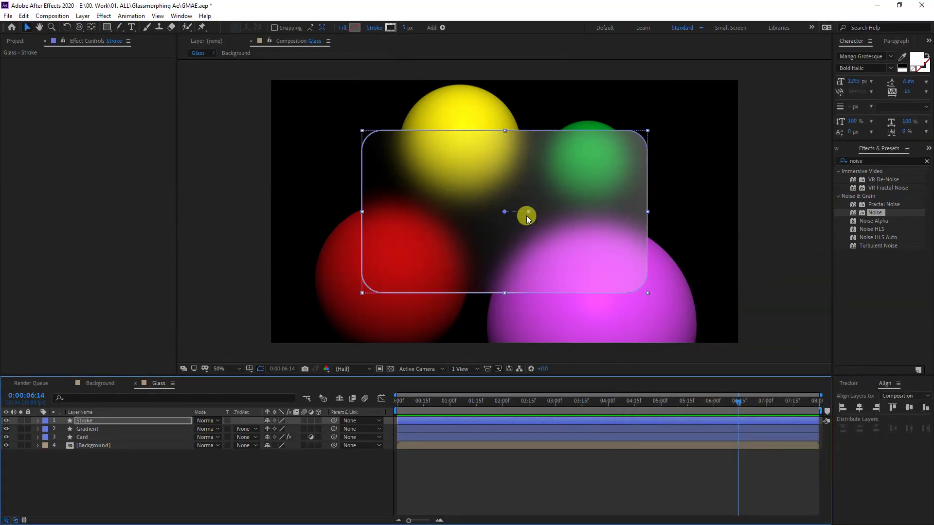
pyautogui.moveTo(503, 212); pyautogui.dragTo(175, 343)
pyautogui.click(244, 294)
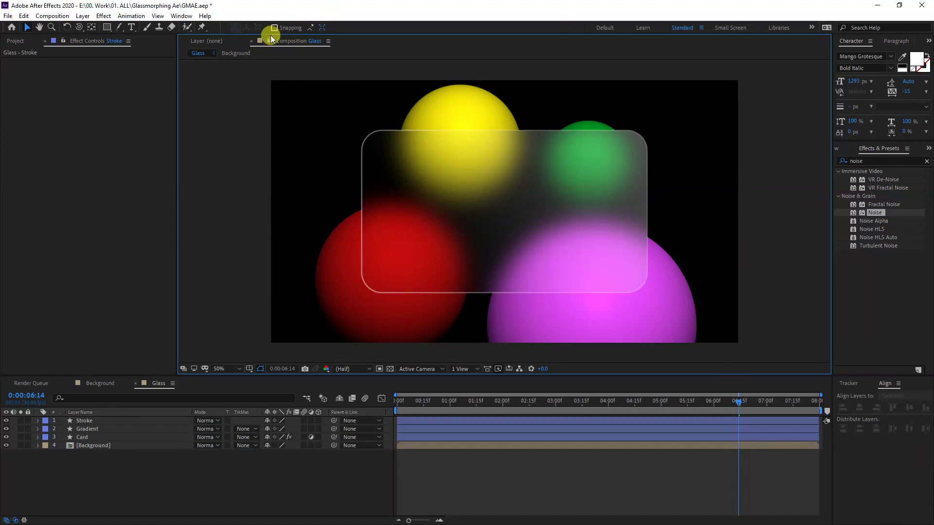
# - Add a text layer reading PANTER over the glass card
pyautogui.click(132, 28)
pyautogui.click(424, 197)
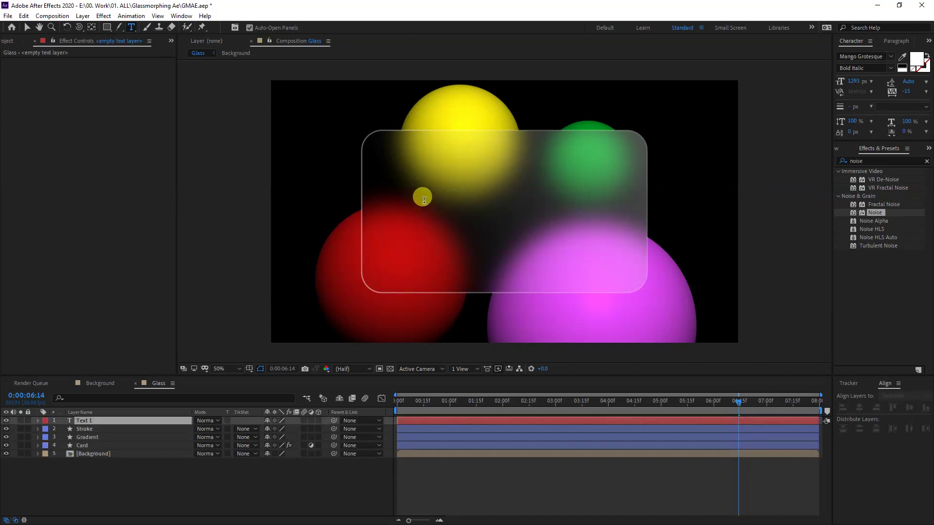
pyautogui.write('P')
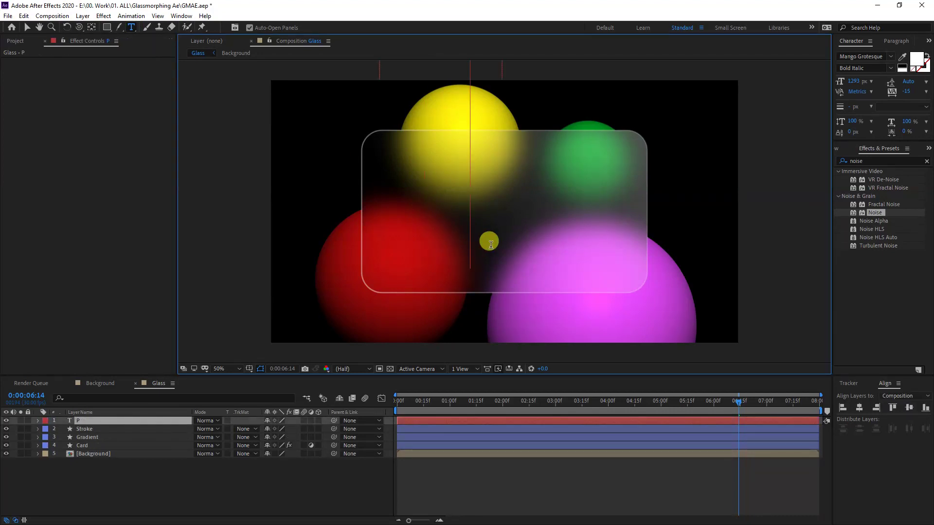
pyautogui.write('ANTER')
pyautogui.click(27, 27)
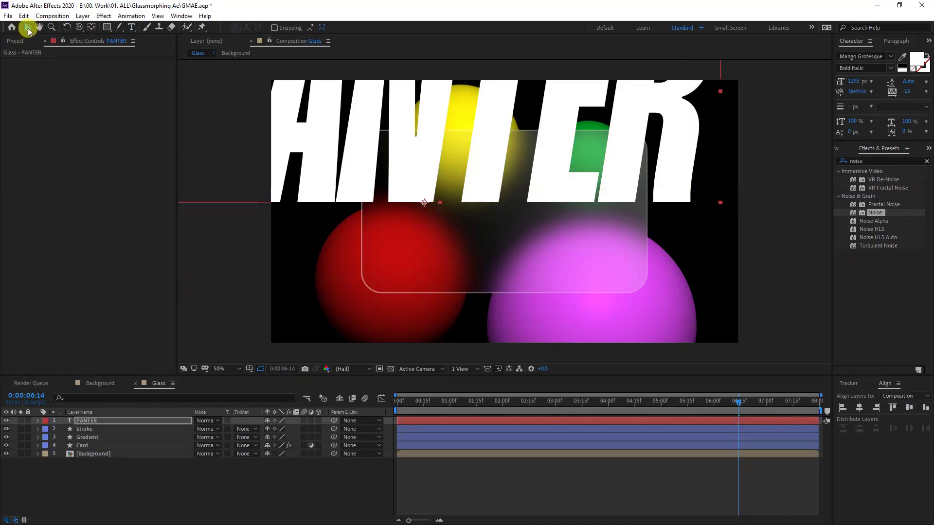
# - Scale the PANTER text layer to 47% and center its anchor point on the text
pyautogui.click(102, 422)
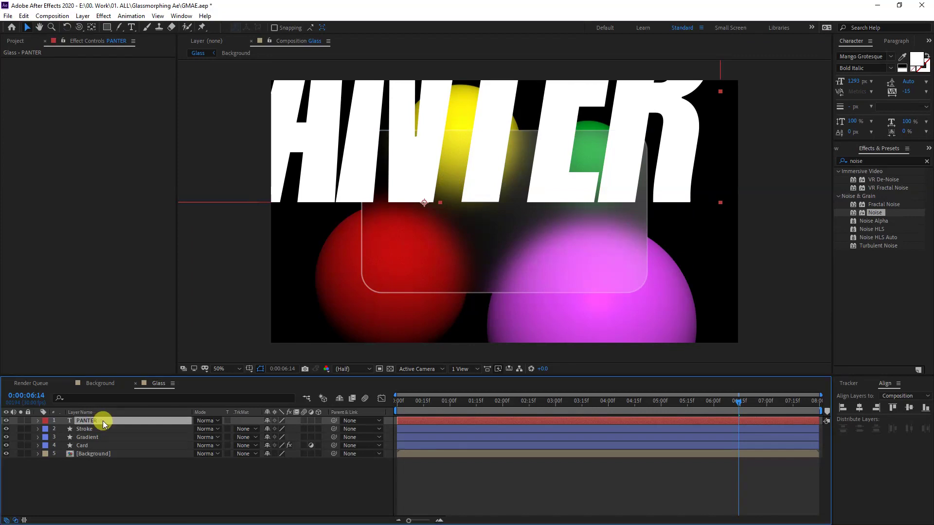
pyautogui.press('s')
pyautogui.moveTo(280, 432); pyautogui.dragTo(254, 435)
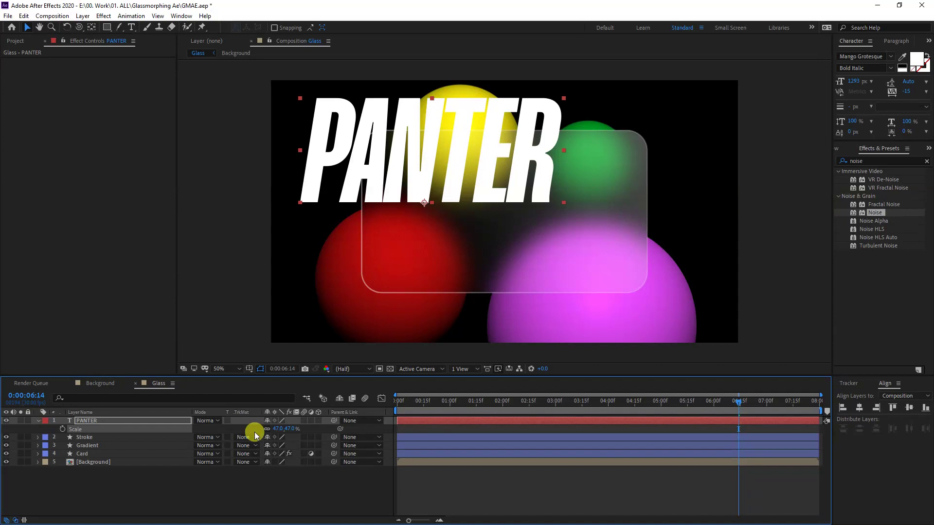
pyautogui.click(92, 28)
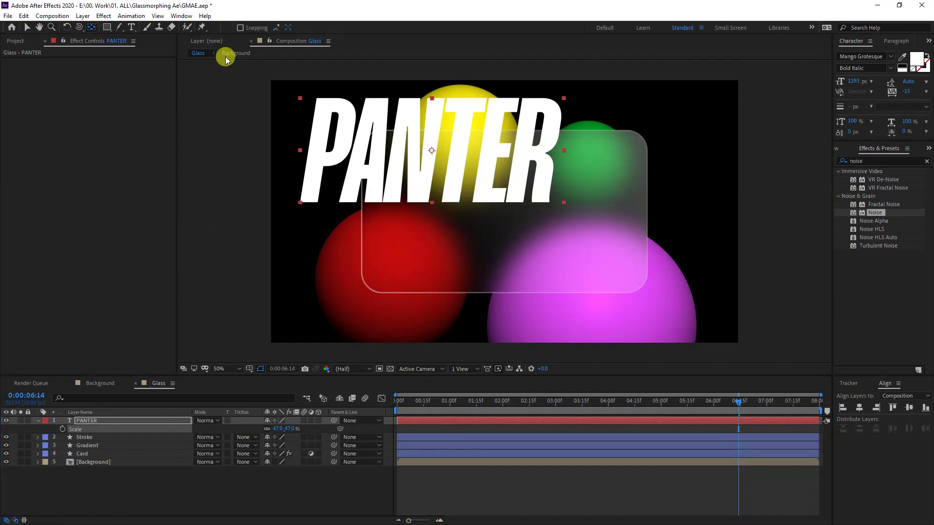
pyautogui.click(27, 27)
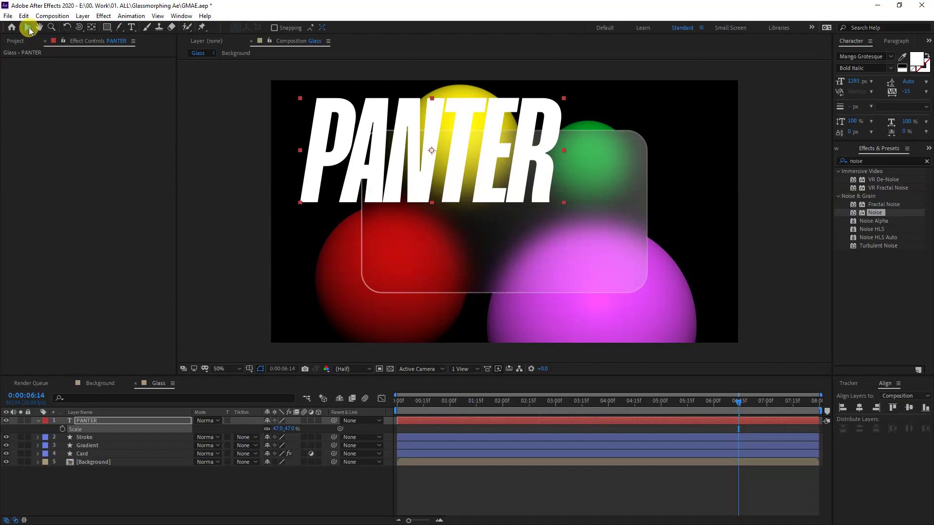
# - Center the PANTER text horizontally and vertically in the composition and reduce its scale to 41%
pyautogui.click(859, 407)
pyautogui.click(909, 407)
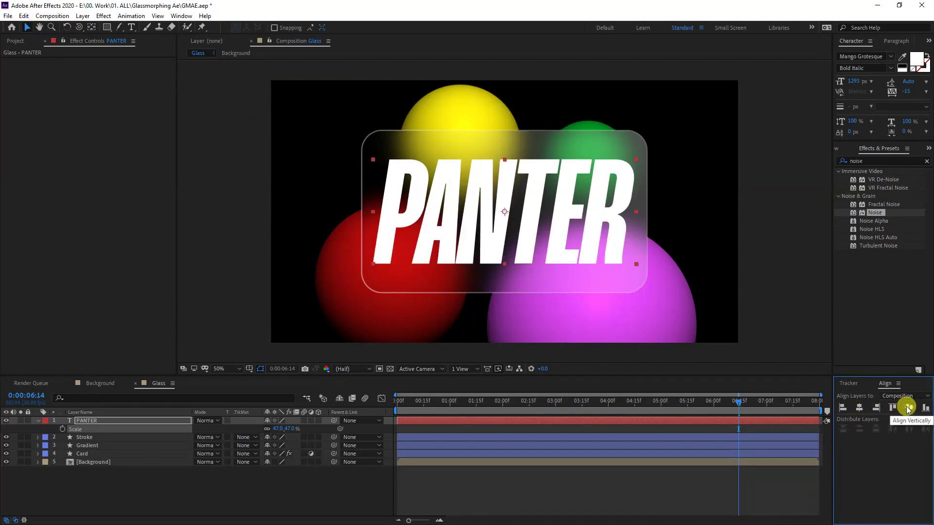
pyautogui.moveTo(276, 427); pyautogui.dragTo(271, 428)
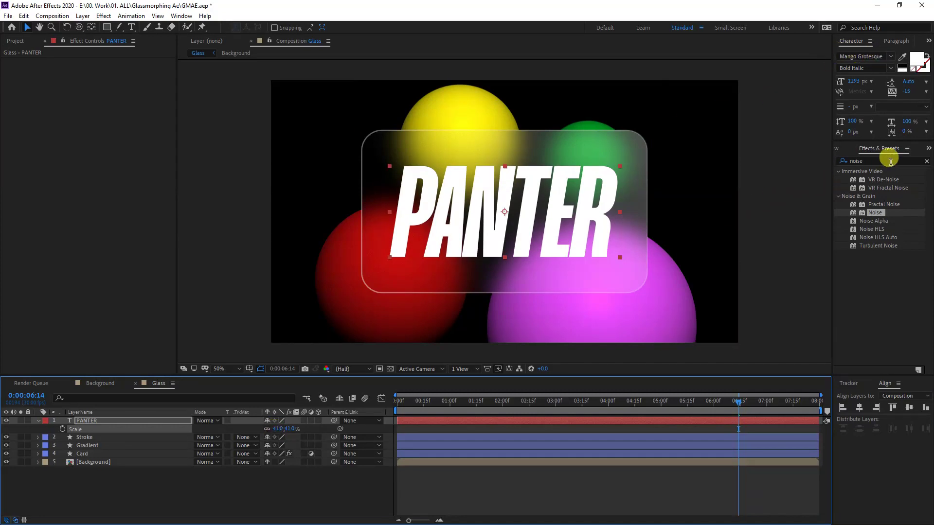
# - Apply the Drop Shadow effect to the PANTER layer with 25% opacity, a distance of 10 and a softness of 18
pyautogui.click(927, 161)
pyautogui.click(897, 161)
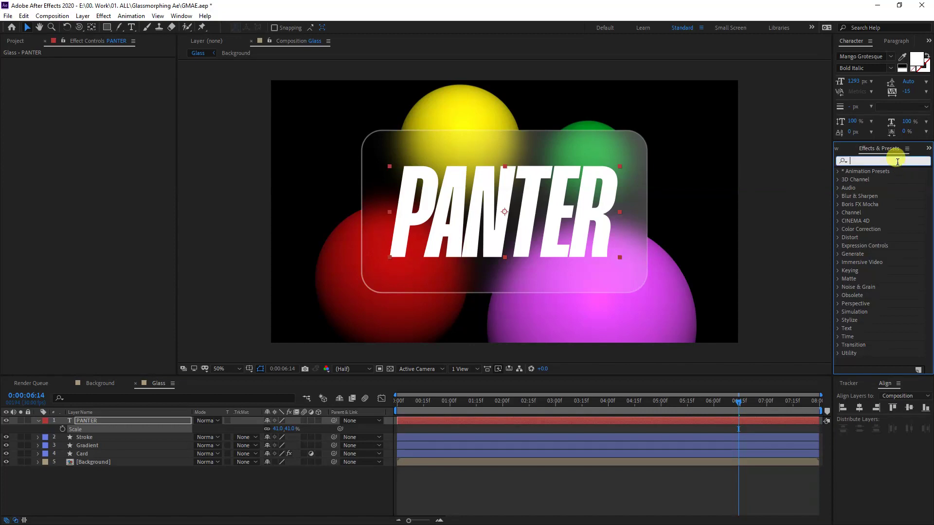
pyautogui.write('drop')
pyautogui.moveTo(884, 287); pyautogui.dragTo(109, 419)
pyautogui.press('/')
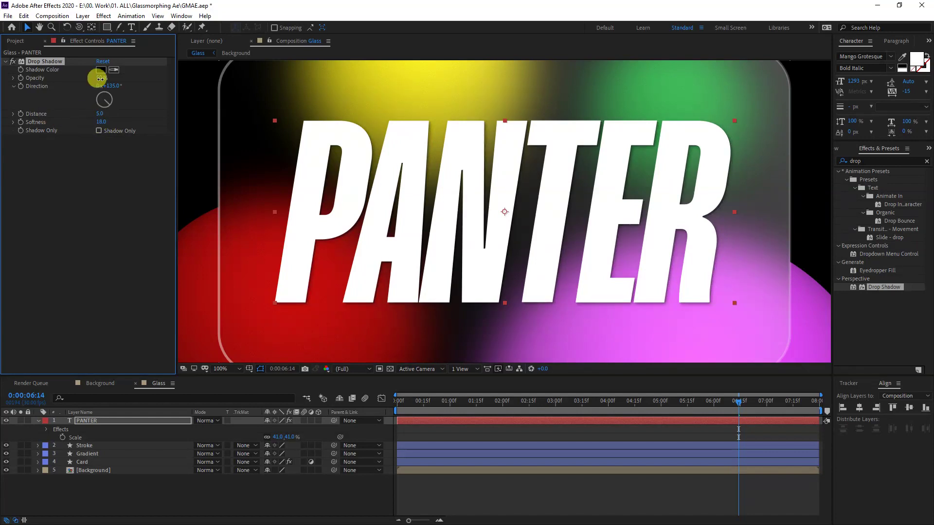
pyautogui.moveTo(87, 78); pyautogui.dragTo(84, 79)
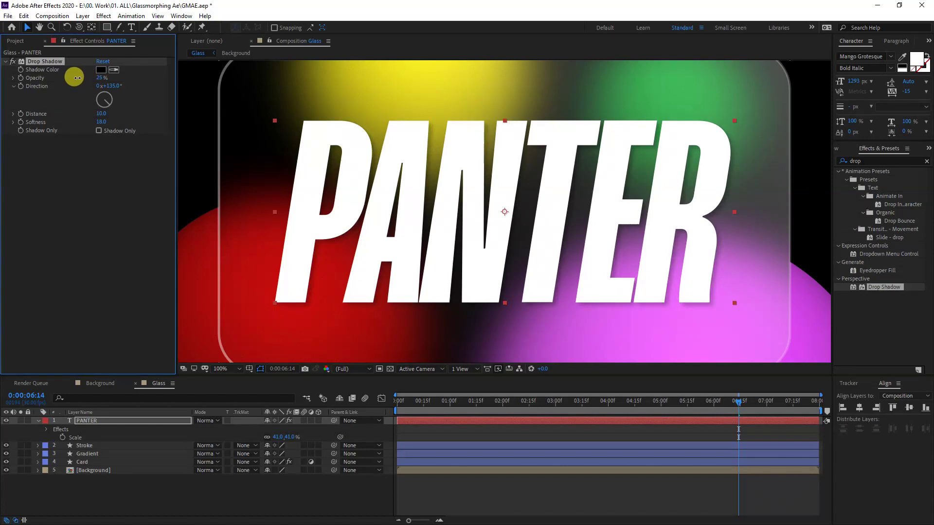
# - Duplicate the Drop Shadow effect on the PANTER layer and set the copy's shadow color to white (FFFFFF)
pyautogui.click(39, 62)
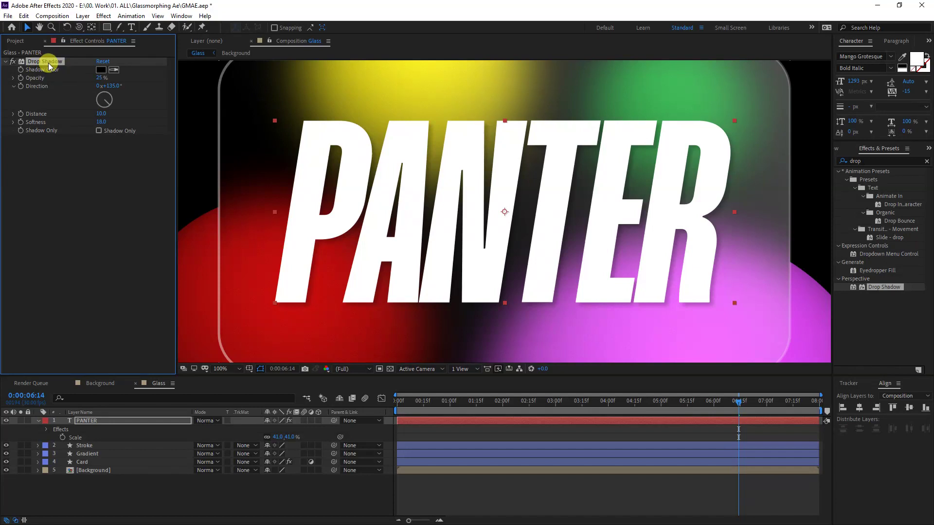
pyautogui.hotkey('ctrl', 'd')
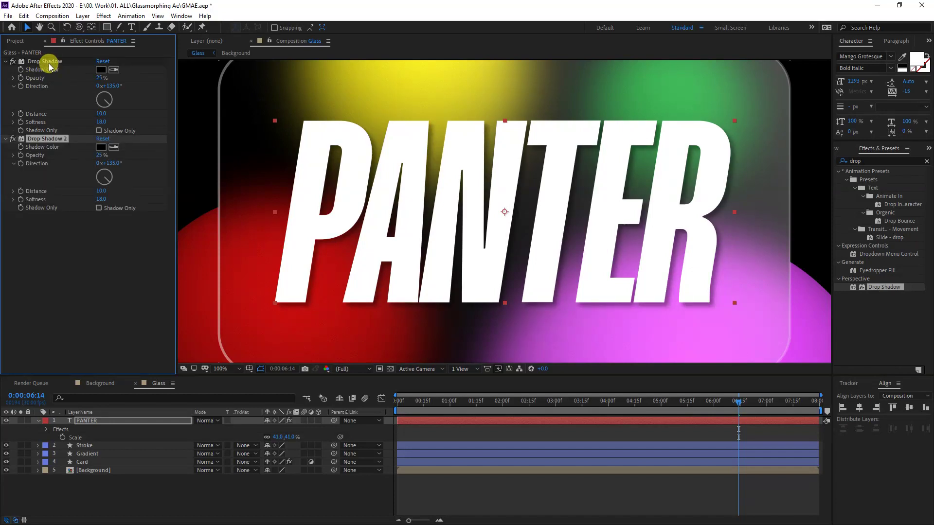
pyautogui.click(101, 147)
pyautogui.moveTo(716, 337); pyautogui.dragTo(652, 267)
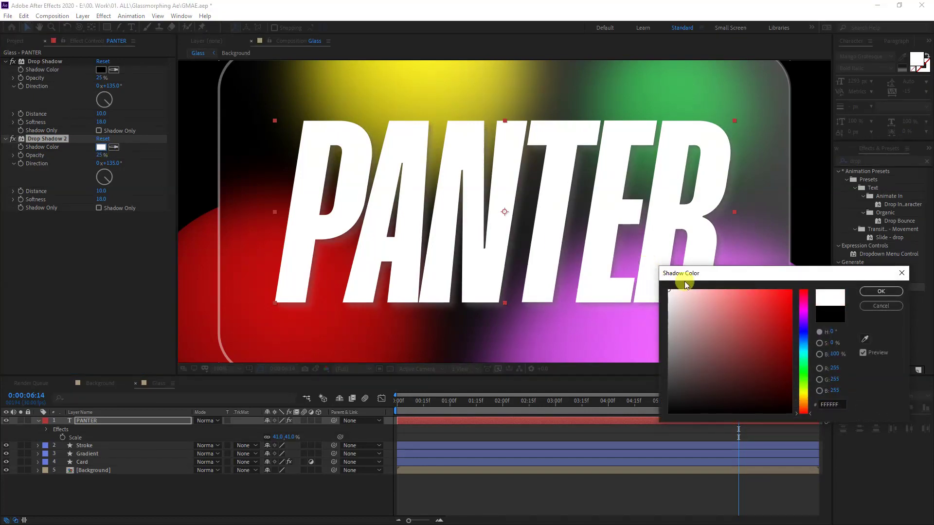
pyautogui.click(894, 291)
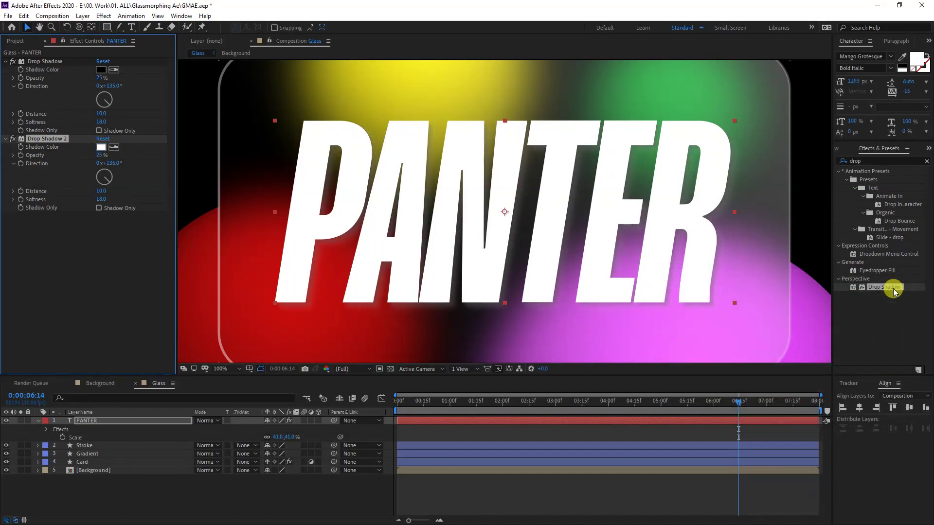
# - Set the white shadow's opacity to 83% and its softness to 196 to form a glow around the title
pyautogui.moveTo(100, 155); pyautogui.dragTo(176, 159)
pyautogui.moveTo(101, 200); pyautogui.dragTo(188, 202)
pyautogui.click(775, 212)
pyautogui.press(',')
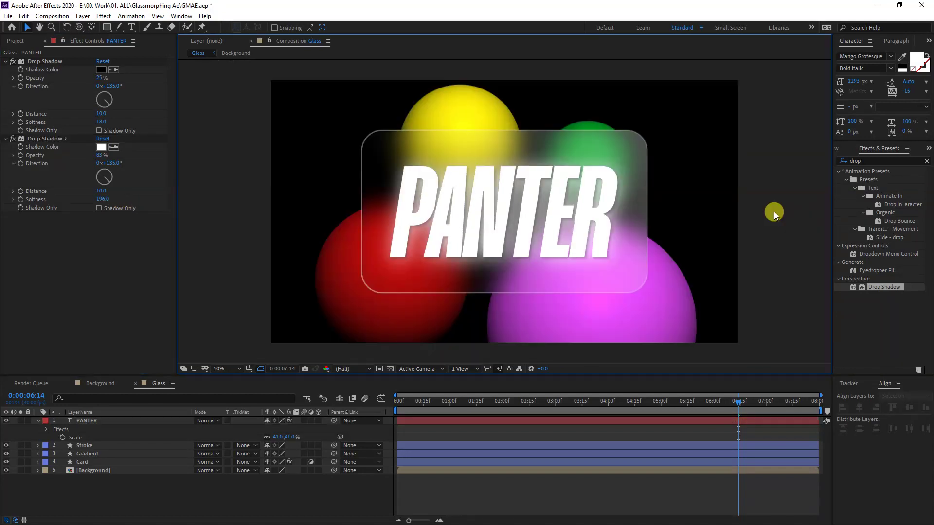
# - Apply the Noise effect to the PANTER layer with an amount of 4%
pyautogui.doubleClick(853, 161)
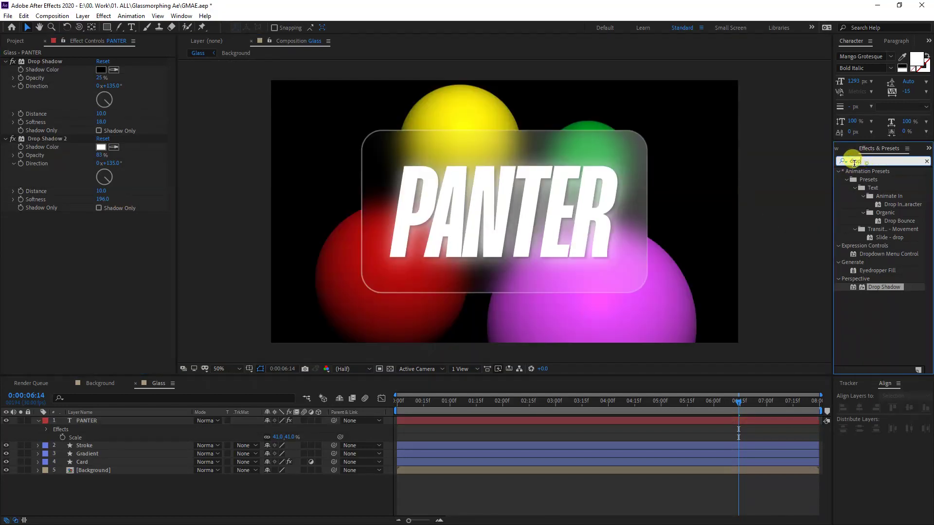
pyautogui.write('noise')
pyautogui.moveTo(879, 216); pyautogui.dragTo(116, 422)
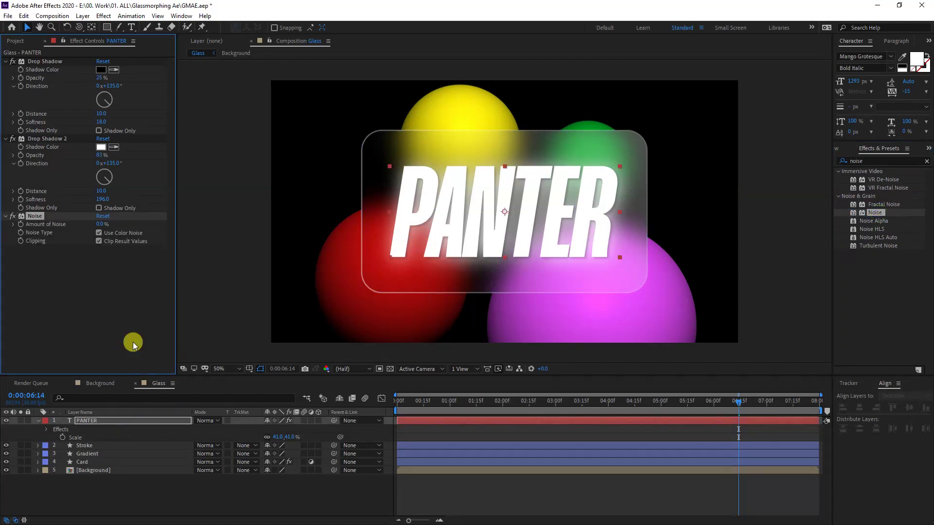
pyautogui.click(103, 225)
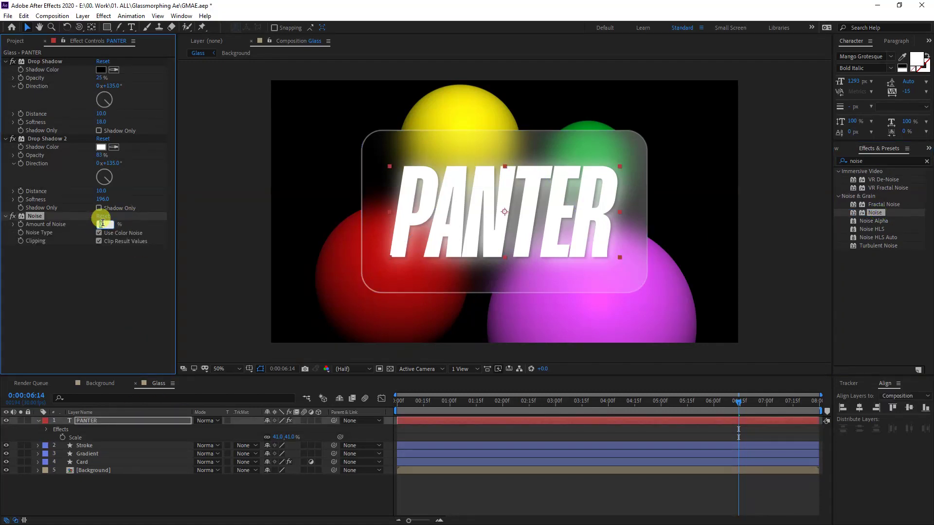
pyautogui.press('Return')
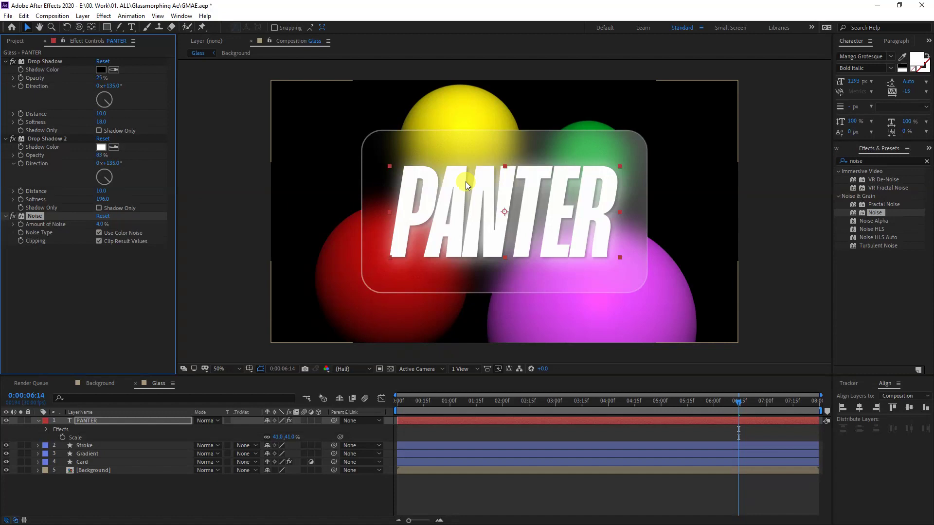
# - Set the title's Noise effect to 6% with color noise turned off, and play a preview of the composition
pyautogui.press('.')
pyautogui.press('.')
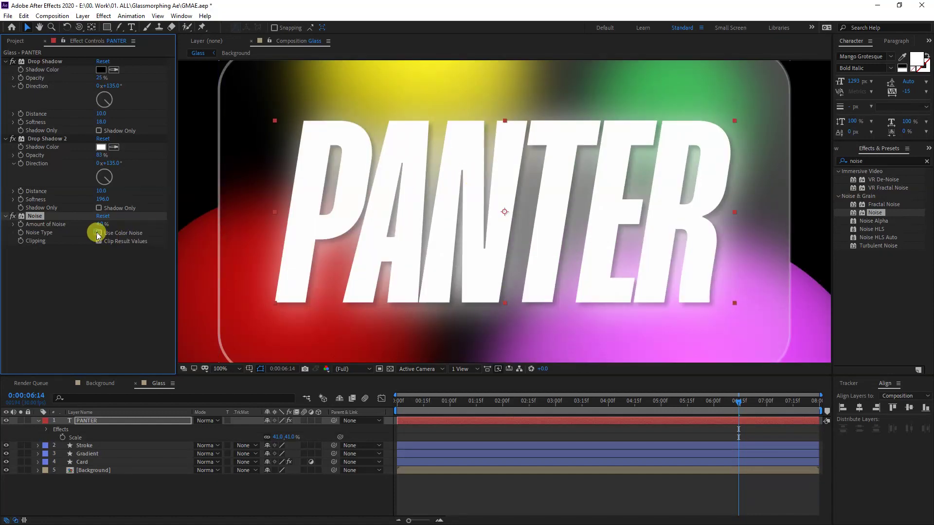
pyautogui.press(',')
pyautogui.press('space')
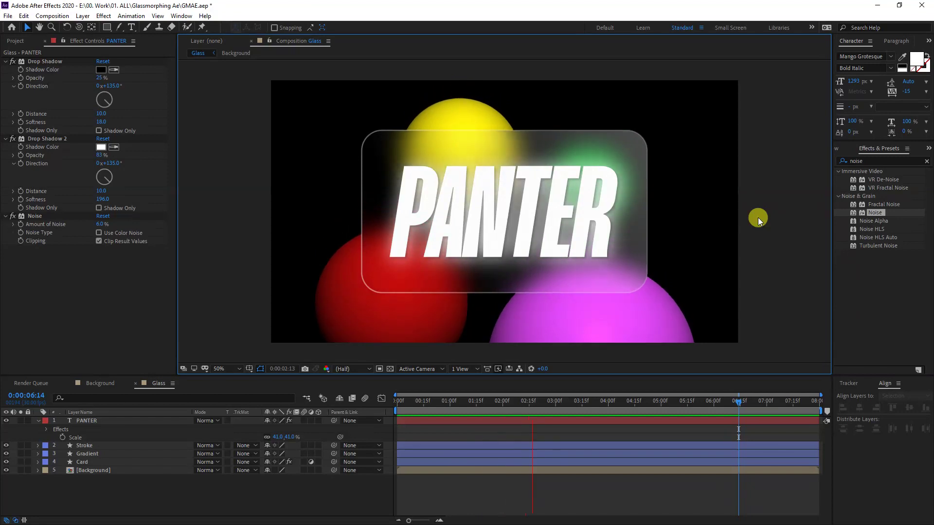